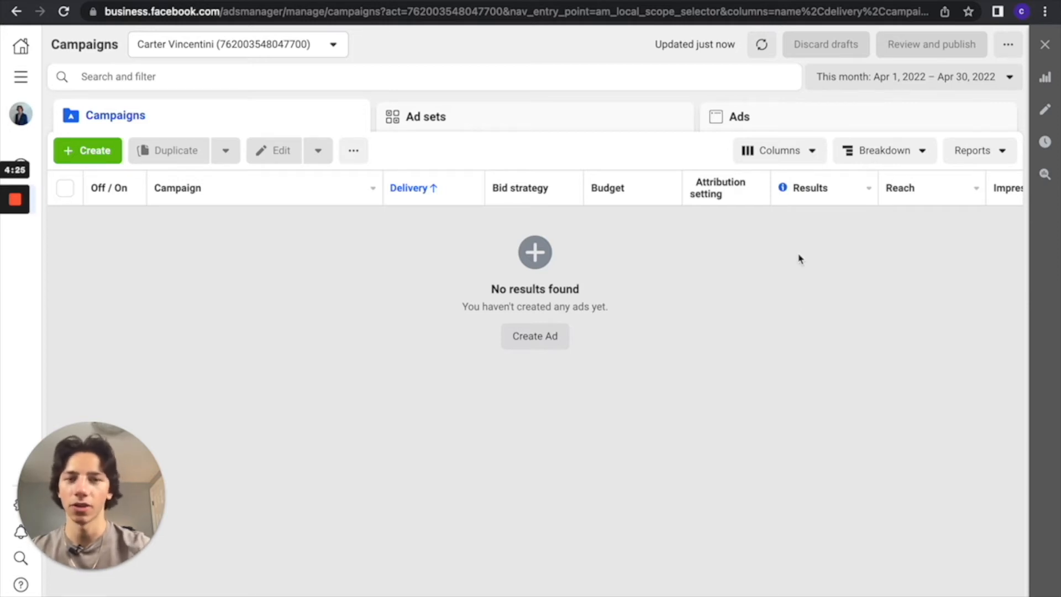
Open the column customization for the campaigns table and deselect every metric in the Performance group.
{"action": "left_click", "coordinate": [813, 157]}
{"action": "scroll", "coordinate": [796, 442], "scroll_direction": "down", "scroll_amount": 2}
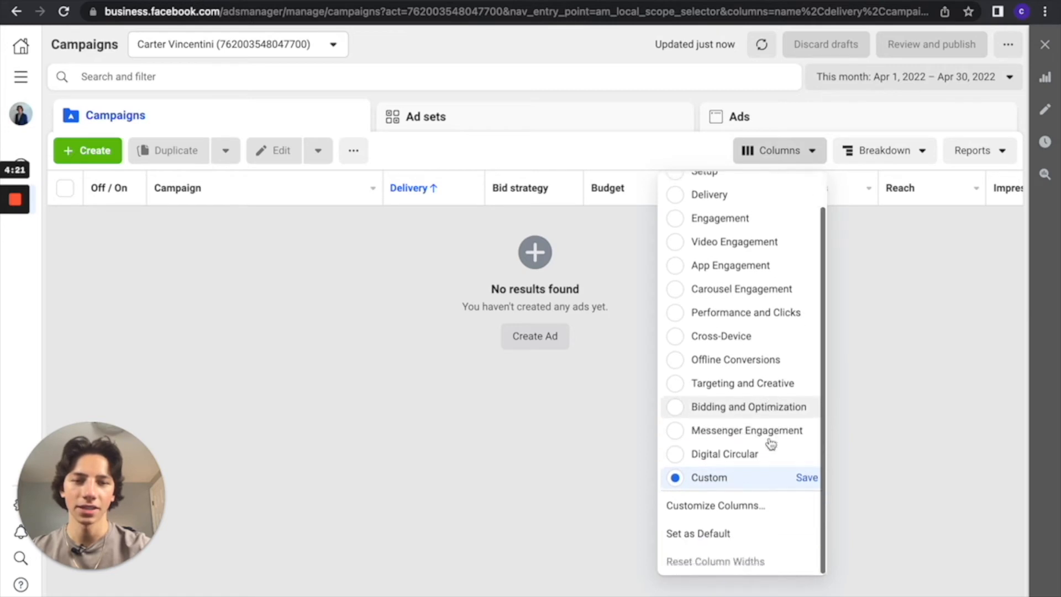
{"action": "scroll", "coordinate": [771, 444], "scroll_direction": "up", "scroll_amount": 1}
{"action": "scroll", "coordinate": [752, 359], "scroll_direction": "down", "scroll_amount": 1}
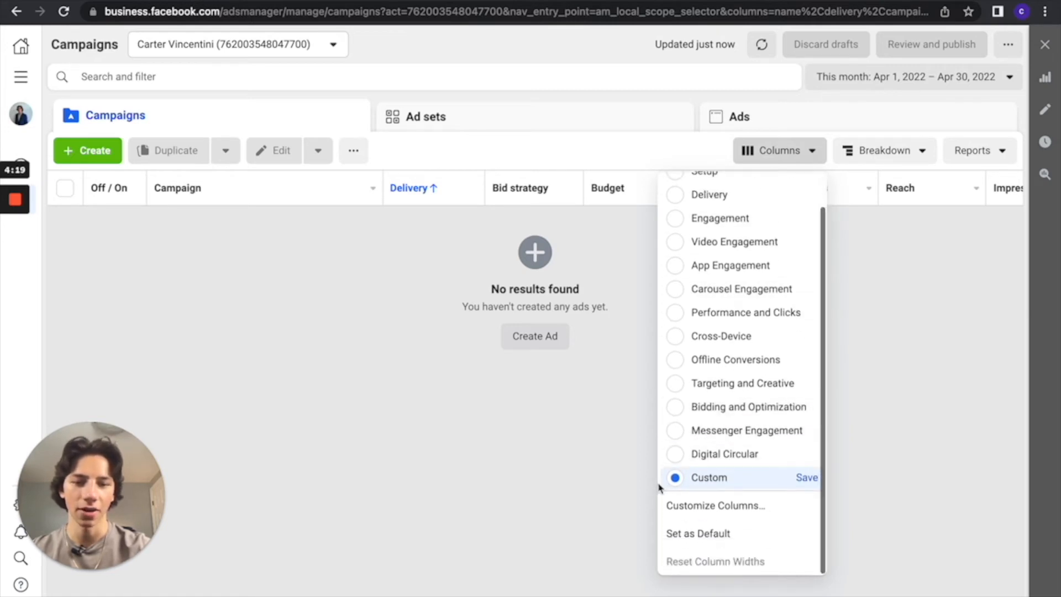
{"action": "left_click", "coordinate": [681, 508]}
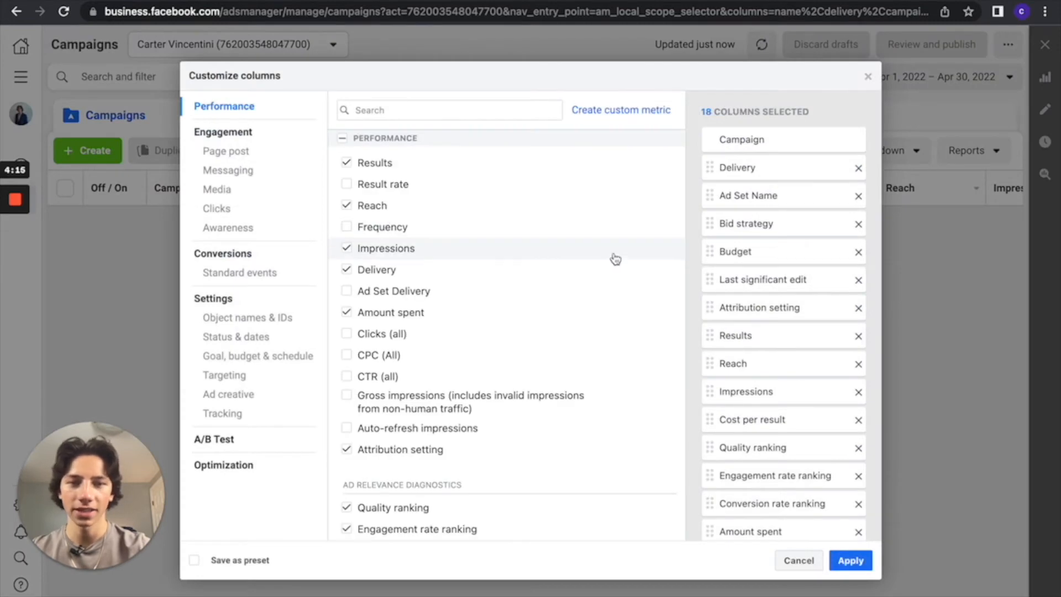
{"action": "scroll", "coordinate": [856, 221], "scroll_direction": "down", "scroll_amount": 2}
{"action": "scroll", "coordinate": [856, 221], "scroll_direction": "up", "scroll_amount": 2}
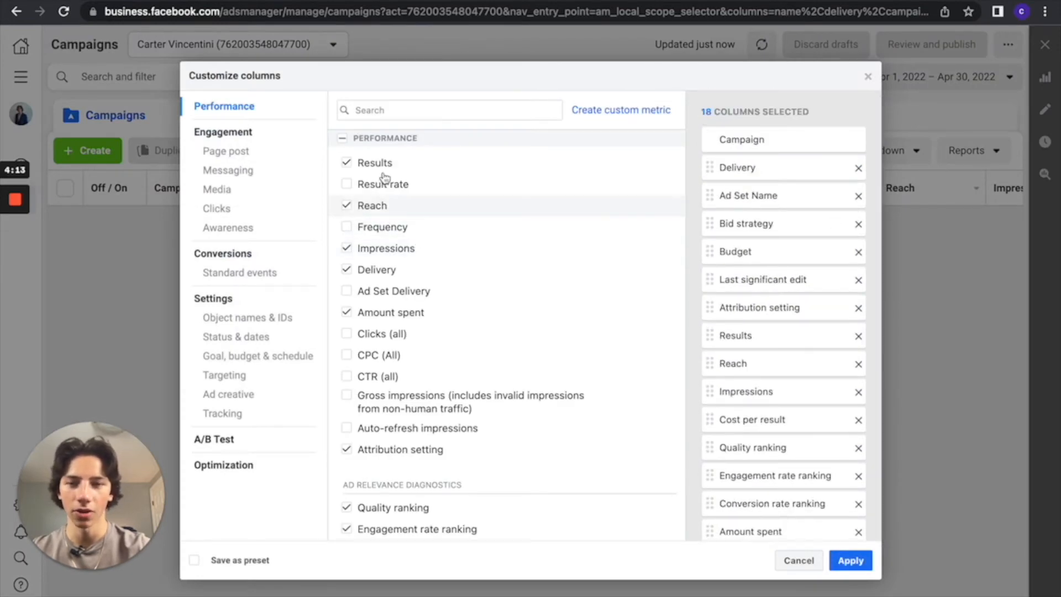
{"action": "left_click", "coordinate": [343, 139]}
{"action": "left_click", "coordinate": [343, 139]}
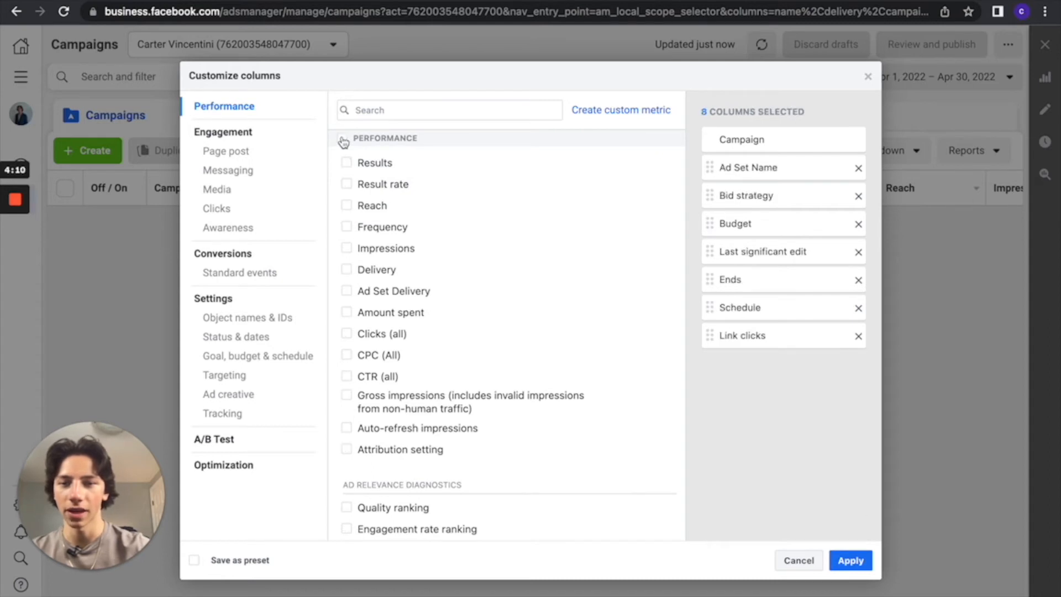
Remove Link clicks, Schedule, Ends, Last significant edit, Budget, Bid strategy and Ad Set Name from the selected columns.
{"action": "left_click", "coordinate": [858, 336]}
{"action": "left_click", "coordinate": [858, 308]}
{"action": "left_click", "coordinate": [858, 280]}
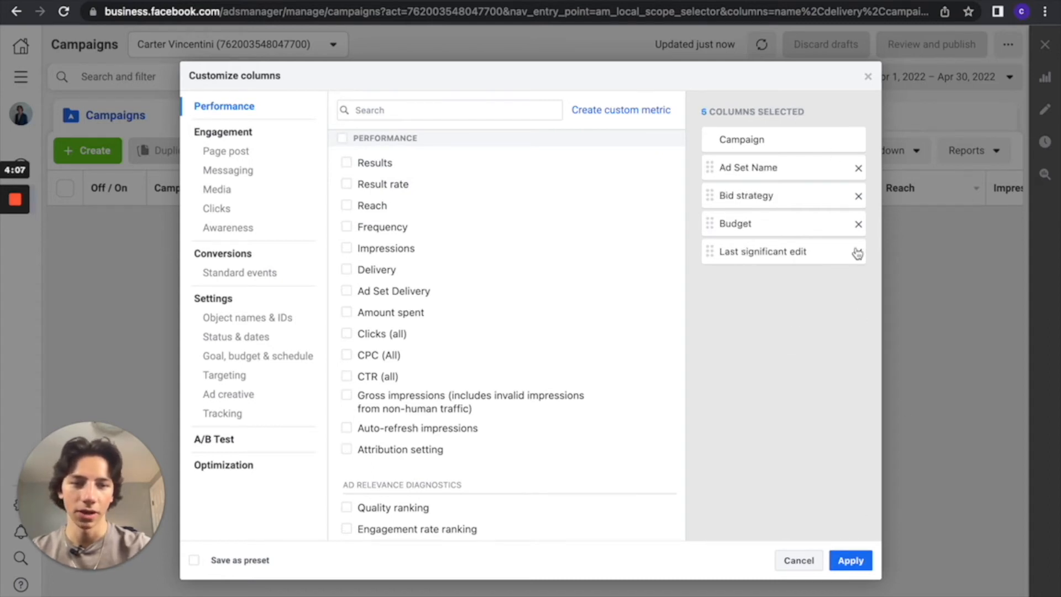
{"action": "left_click", "coordinate": [858, 252]}
{"action": "left_click", "coordinate": [858, 224]}
{"action": "left_click", "coordinate": [858, 196]}
{"action": "left_click", "coordinate": [858, 168]}
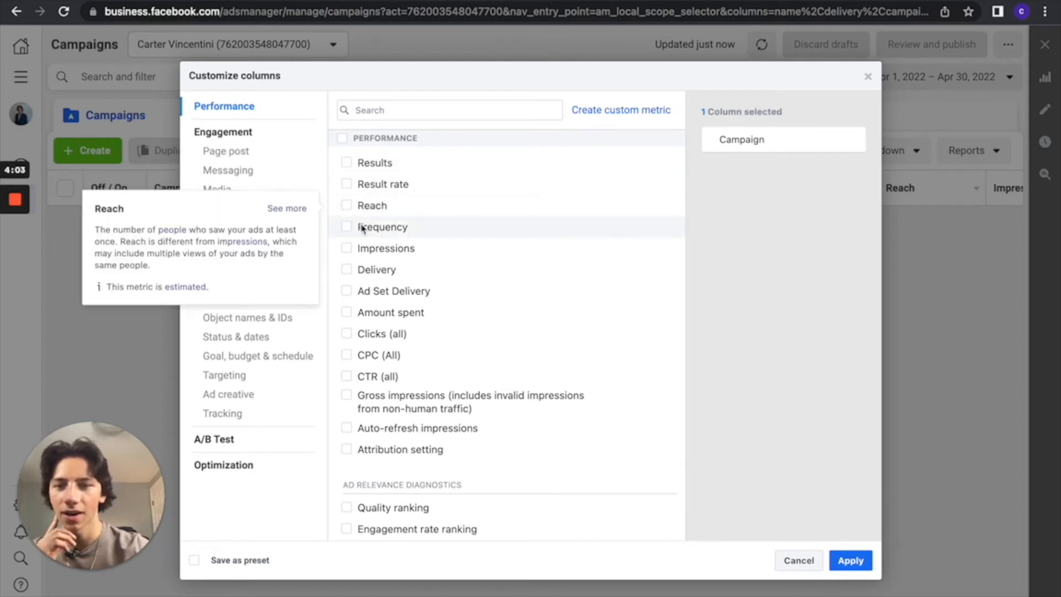
Select the Impressions, Reach, Results, Clicks (all) and CTR (all) columns, and cancel the column customization.
{"action": "left_click", "coordinate": [348, 247]}
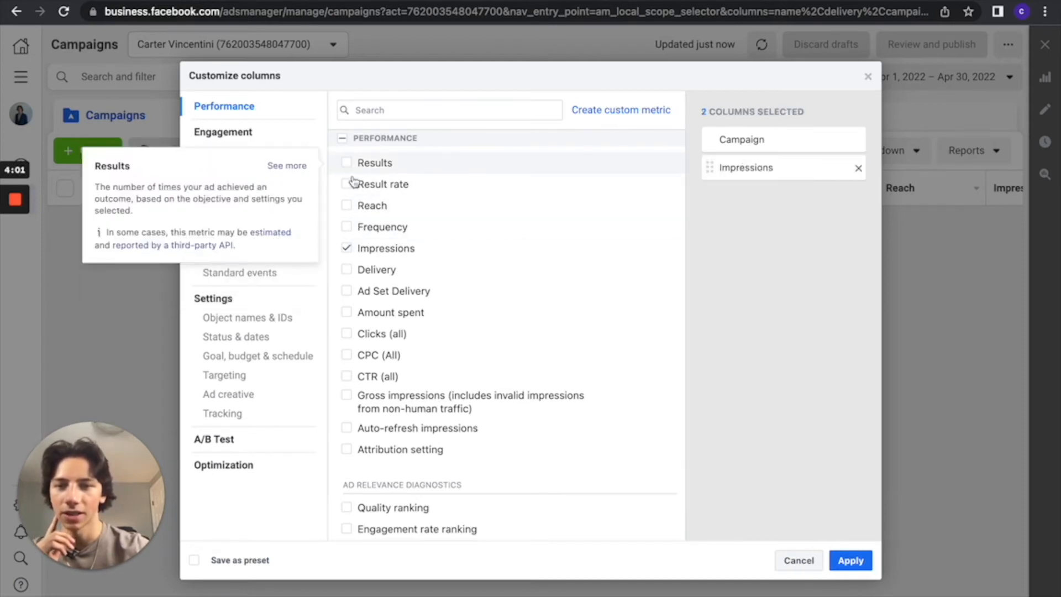
{"action": "left_click", "coordinate": [347, 206]}
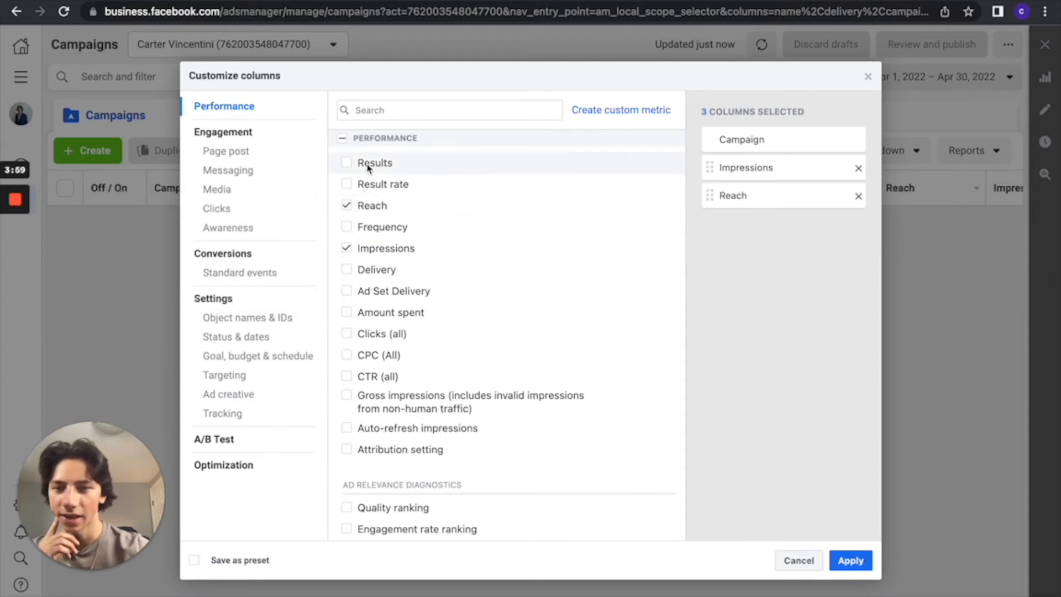
{"action": "left_click", "coordinate": [348, 163]}
{"action": "left_click", "coordinate": [346, 334]}
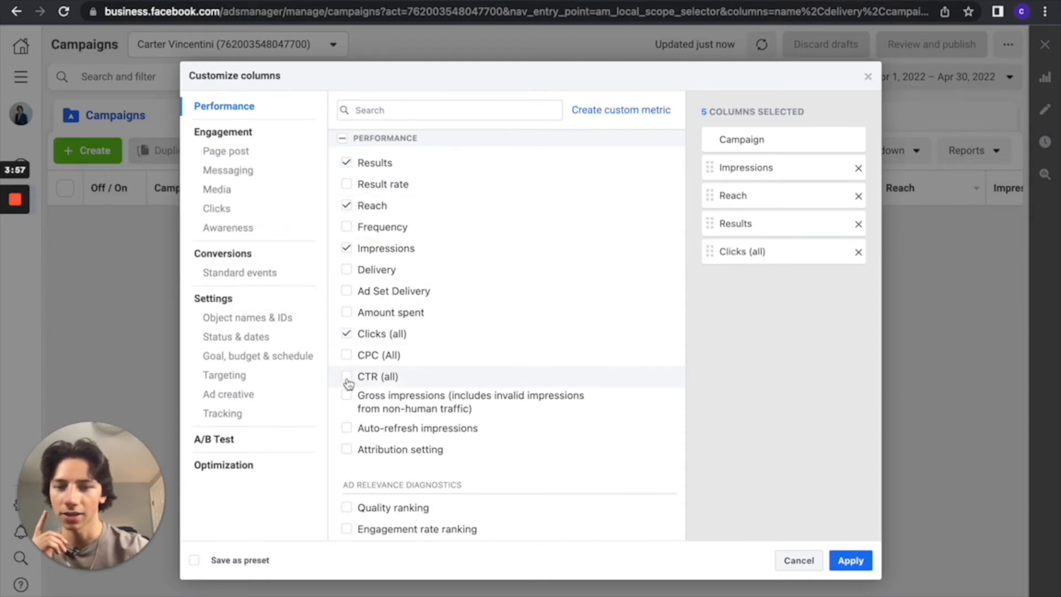
{"action": "left_click", "coordinate": [346, 376]}
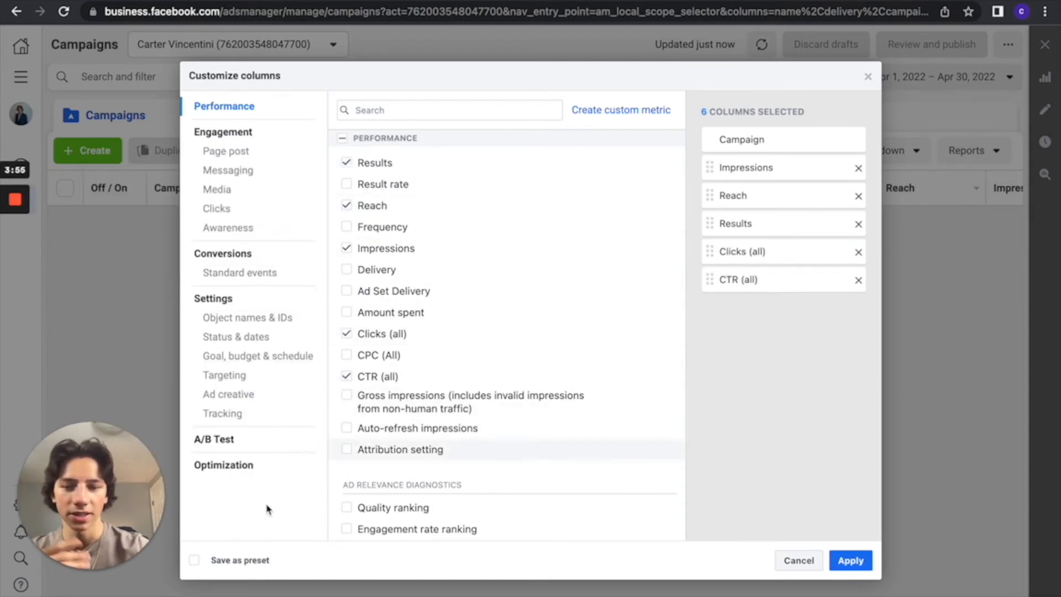
{"action": "left_click", "coordinate": [797, 561]}
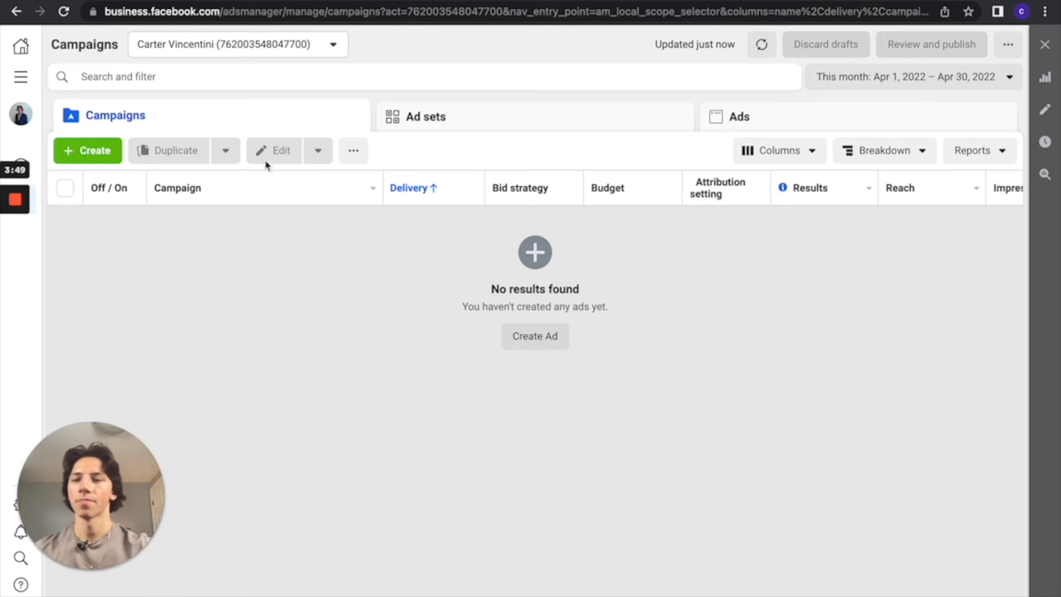
Create a new campaign with the Lead generation objective and dismiss the recommendation notice.
{"action": "left_click", "coordinate": [21, 76]}
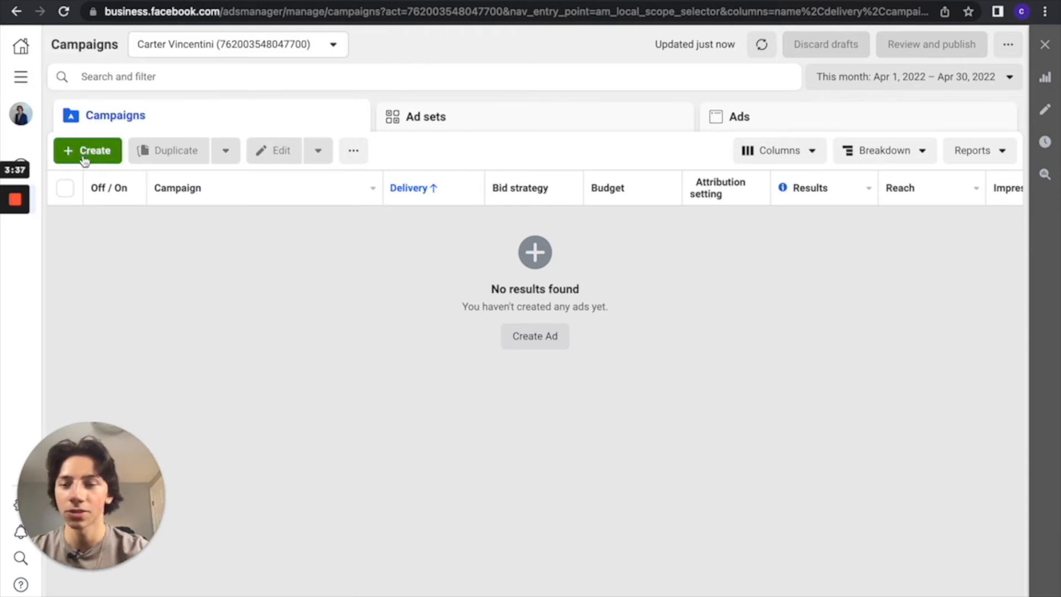
{"action": "left_click", "coordinate": [88, 156]}
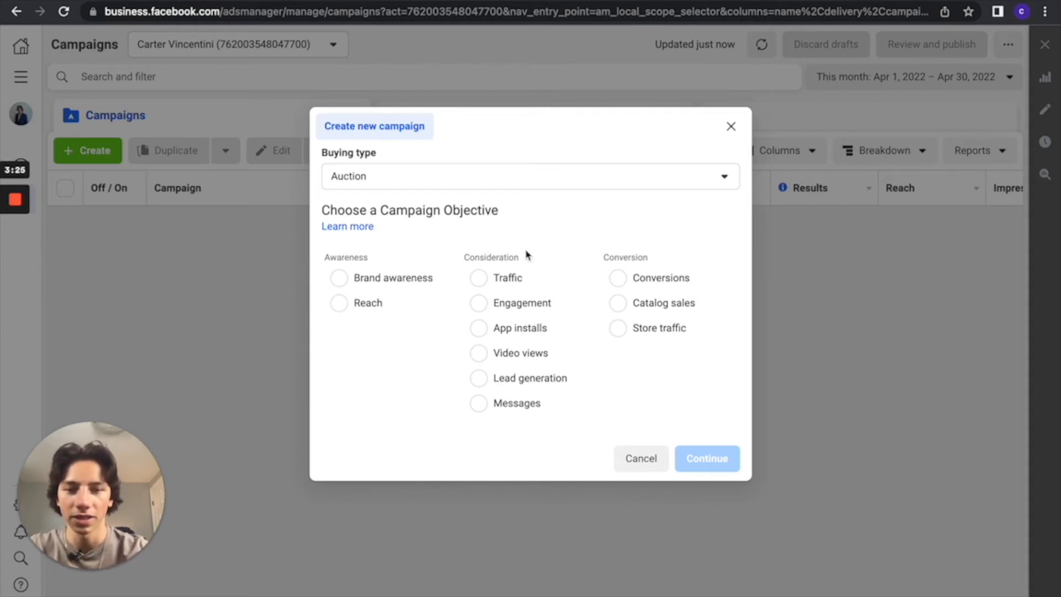
{"action": "left_click", "coordinate": [479, 378]}
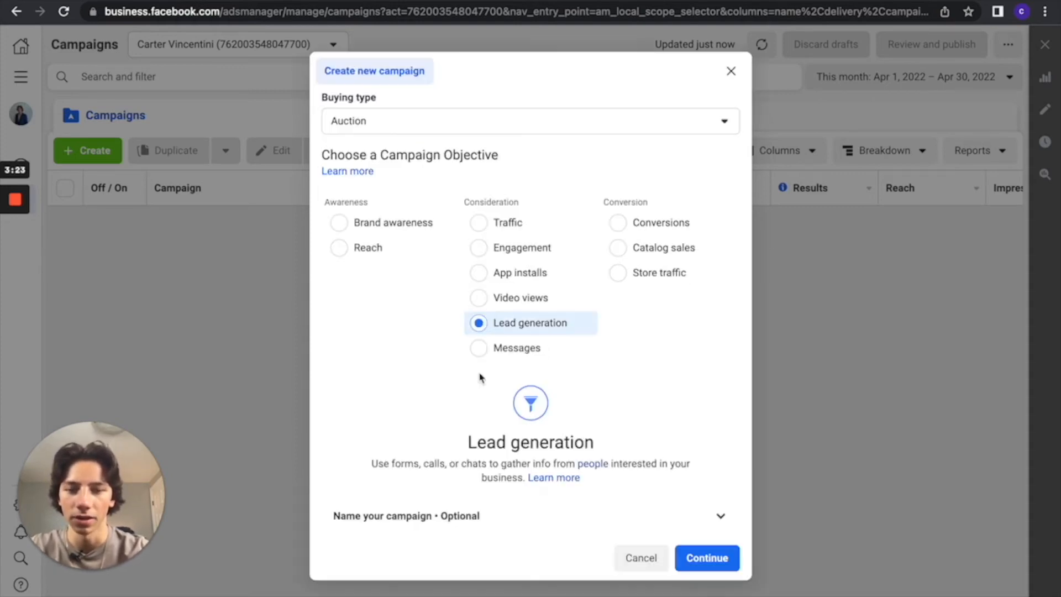
{"action": "left_click", "coordinate": [694, 557]}
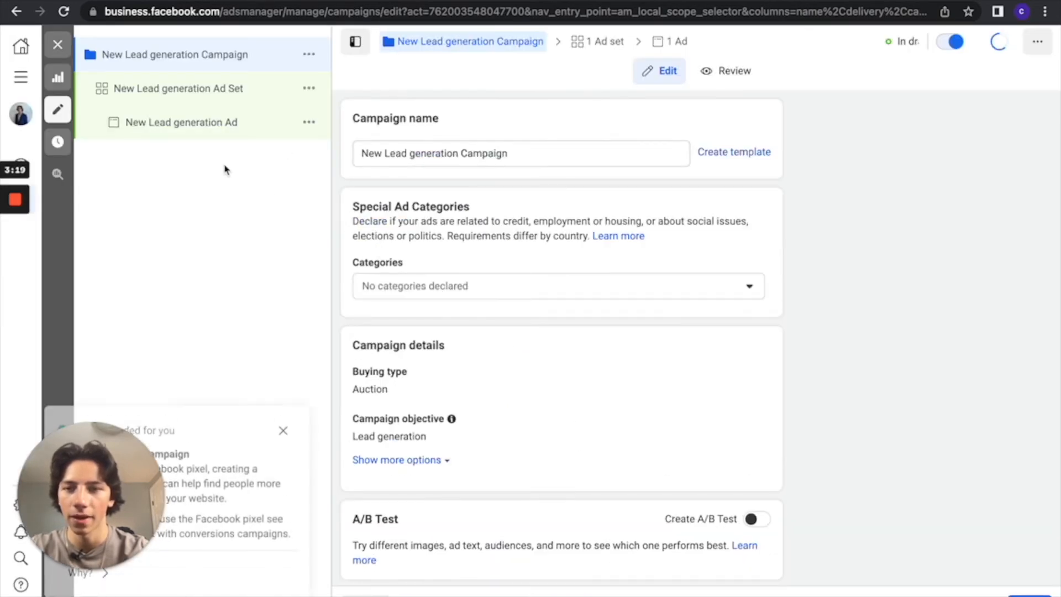
{"action": "left_click", "coordinate": [283, 424]}
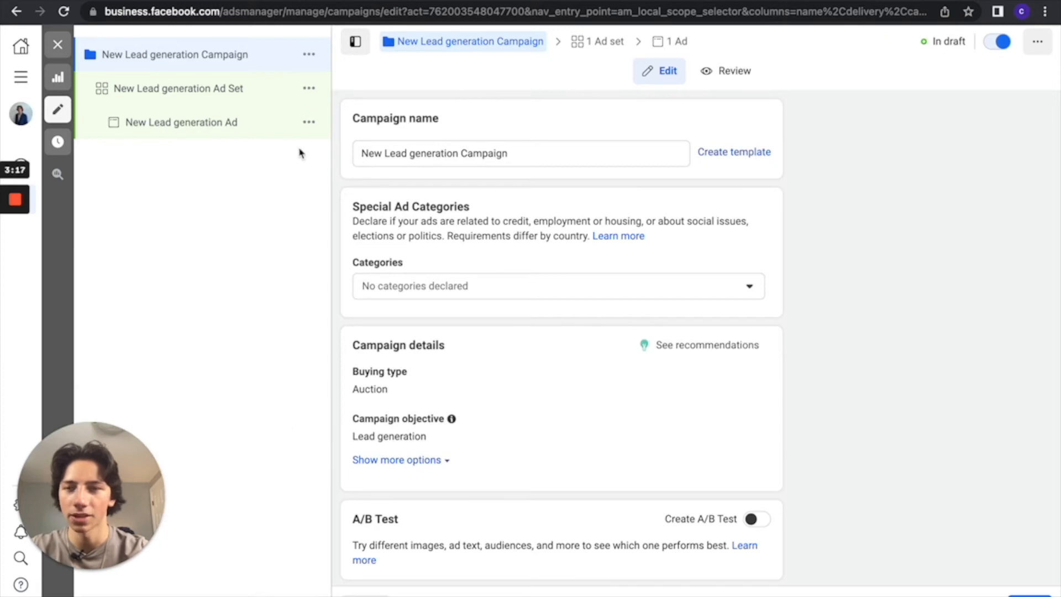
Rename the campaign with the client's full name followed by "| Seller Campaign".
{"action": "scroll", "coordinate": [529, 346], "scroll_direction": "down", "scroll_amount": 2}
{"action": "scroll", "coordinate": [530, 346], "scroll_direction": "up", "scroll_amount": 2}
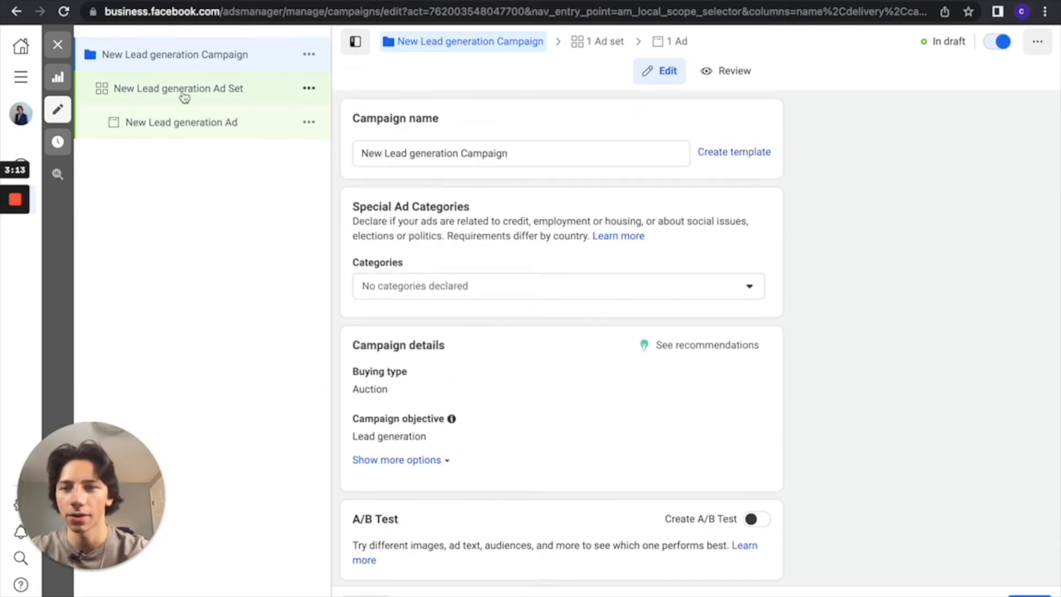
{"action": "left_click_drag", "start_coordinate": [548, 151], "coordinate": [361, 152]}
{"action": "key", "text": "BackSpace"}
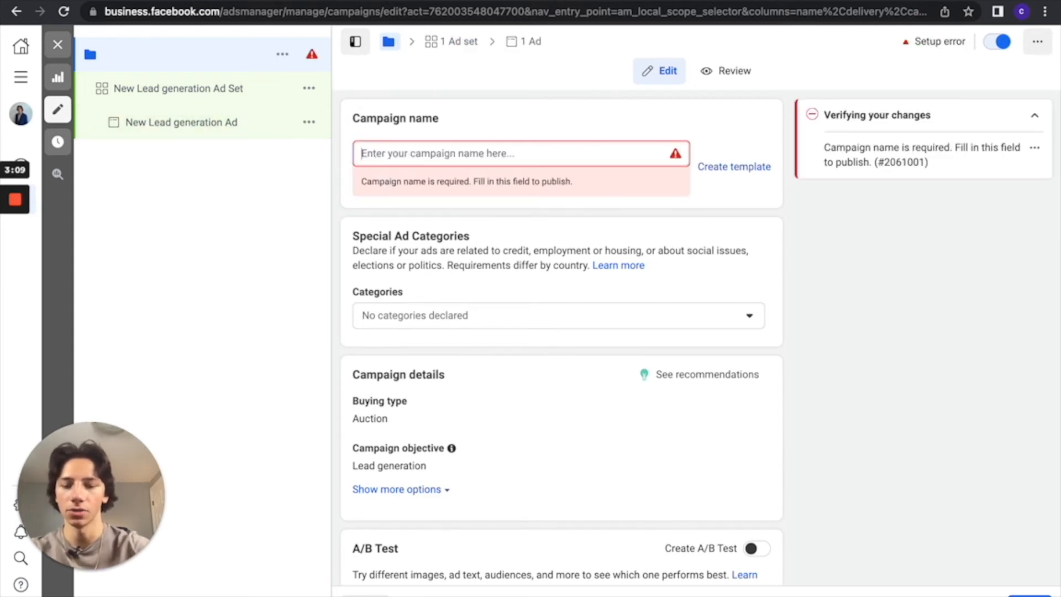
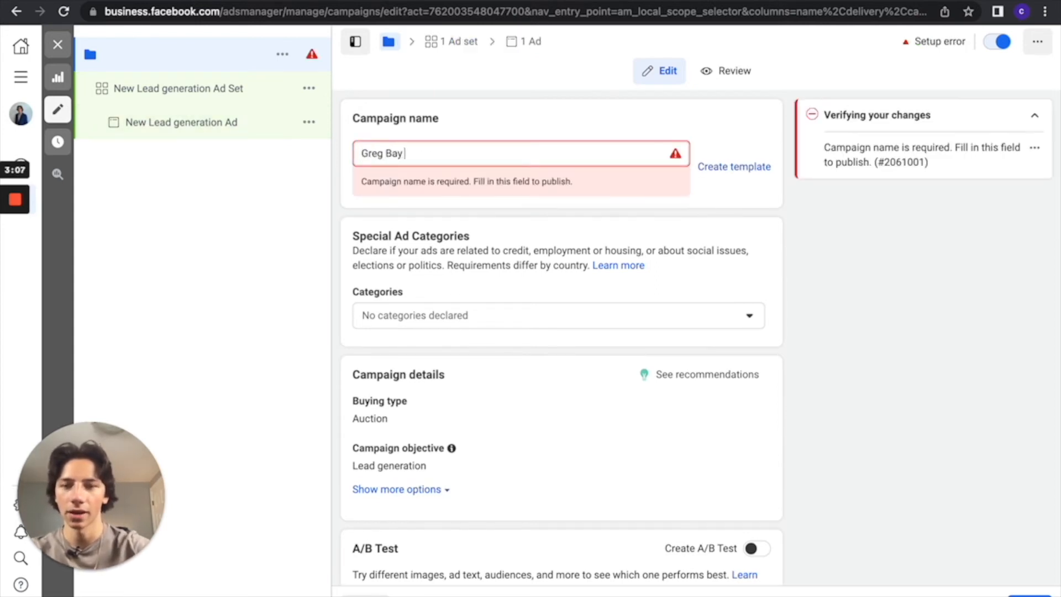
{"action": "type", "text": " | Seller Campaign"}
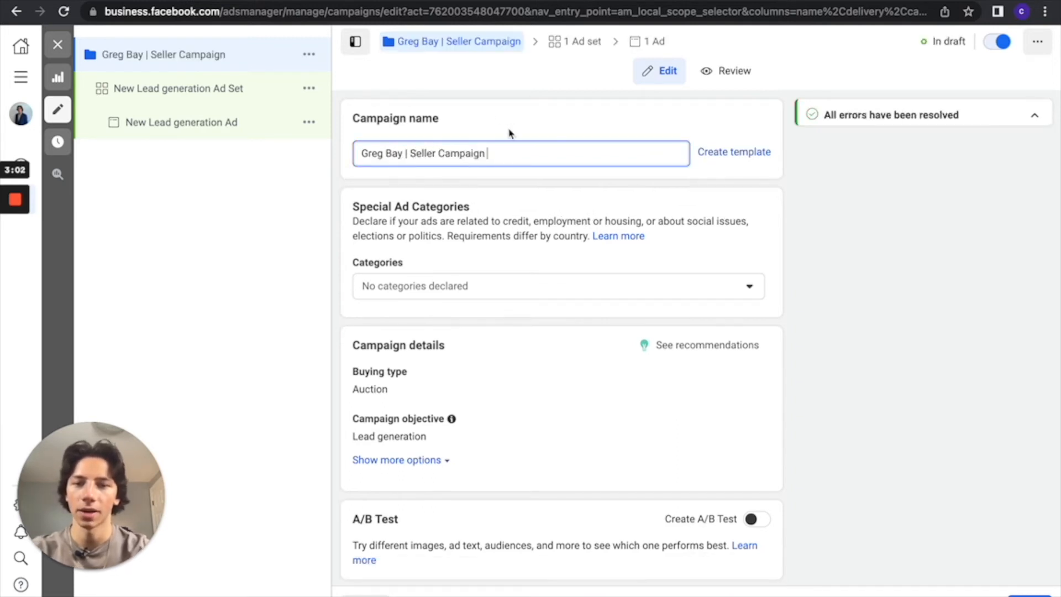
Declare Housing as the campaign's special ad category.
{"action": "scroll", "coordinate": [509, 135], "scroll_direction": "down", "scroll_amount": 3}
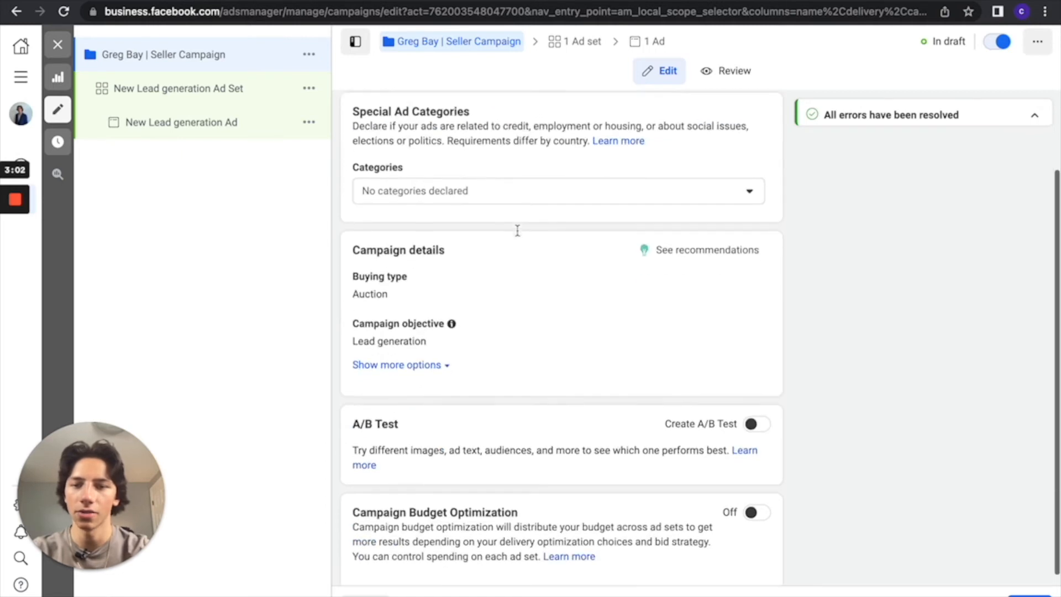
{"action": "left_click", "coordinate": [583, 178]}
{"action": "scroll", "coordinate": [540, 296], "scroll_direction": "down", "scroll_amount": 1}
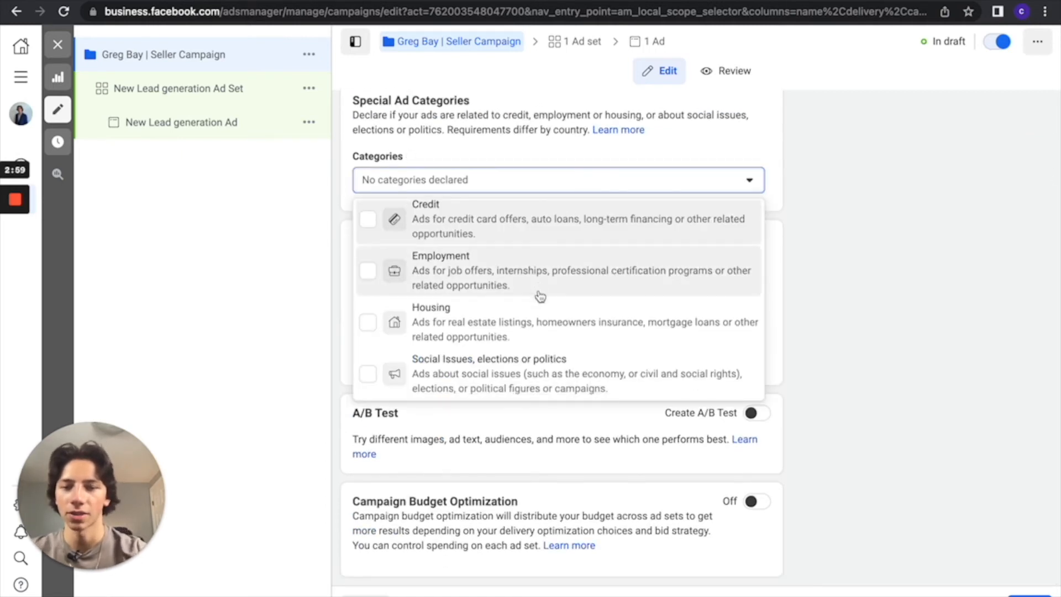
{"action": "left_click", "coordinate": [368, 326]}
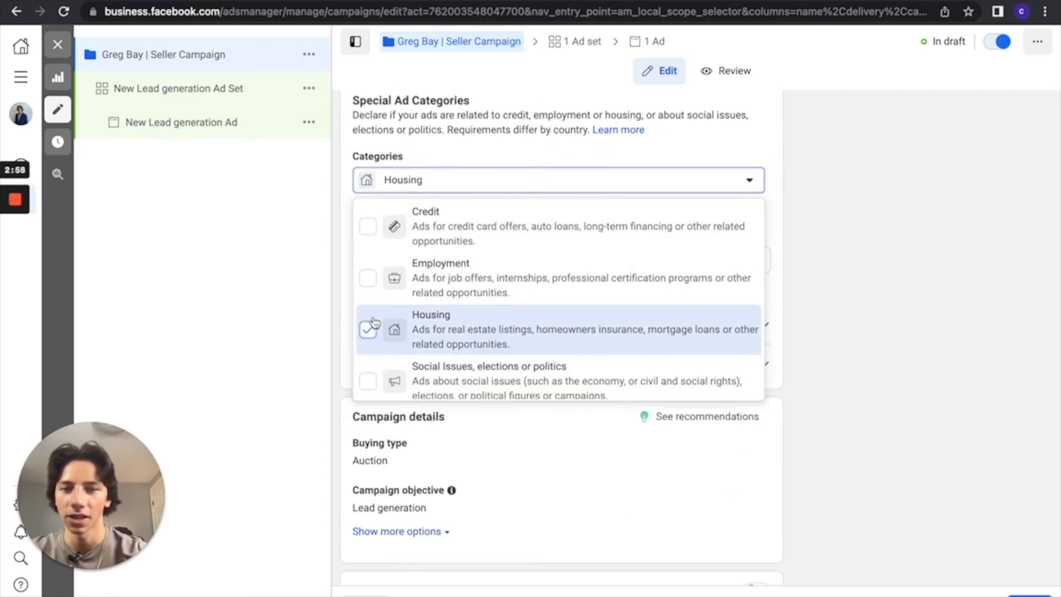
{"action": "left_click", "coordinate": [706, 143]}
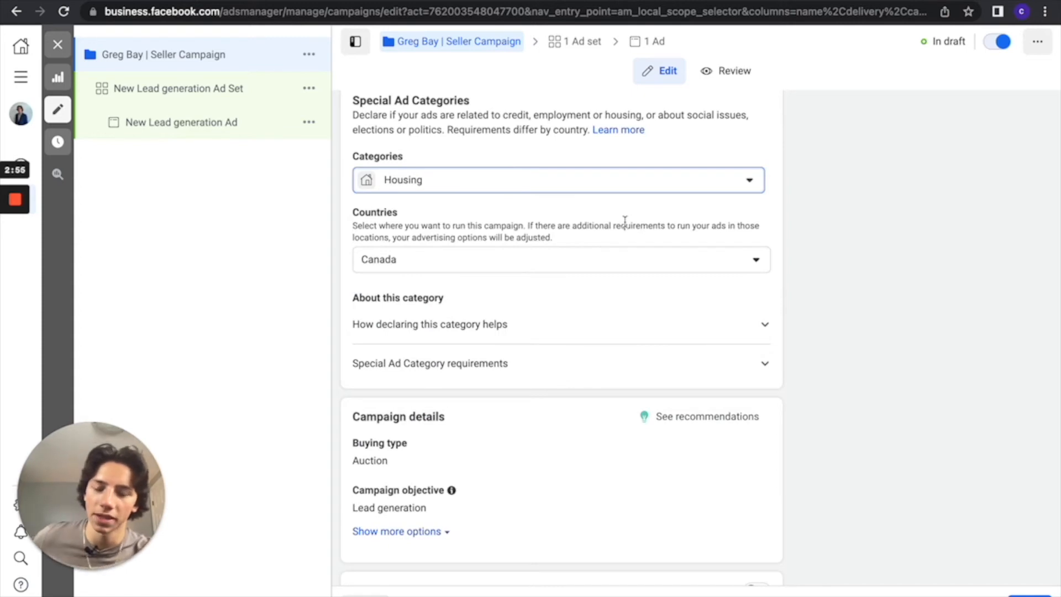
{"action": "scroll", "coordinate": [616, 315], "scroll_direction": "down", "scroll_amount": 1}
{"action": "left_click", "coordinate": [650, 240]}
{"action": "left_click", "coordinate": [651, 240]}
Turn on Campaign Budget Optimization for the campaign and continue to the ad set settings.
{"action": "scroll", "coordinate": [532, 299], "scroll_direction": "down", "scroll_amount": 5}
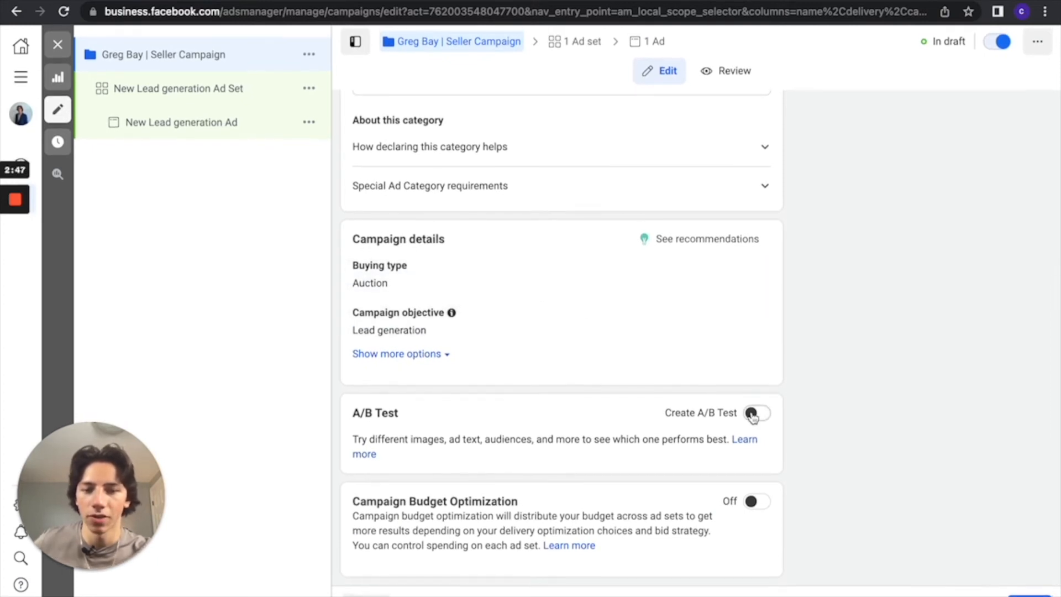
{"action": "left_click", "coordinate": [756, 502]}
{"action": "scroll", "coordinate": [755, 505], "scroll_direction": "down", "scroll_amount": 3}
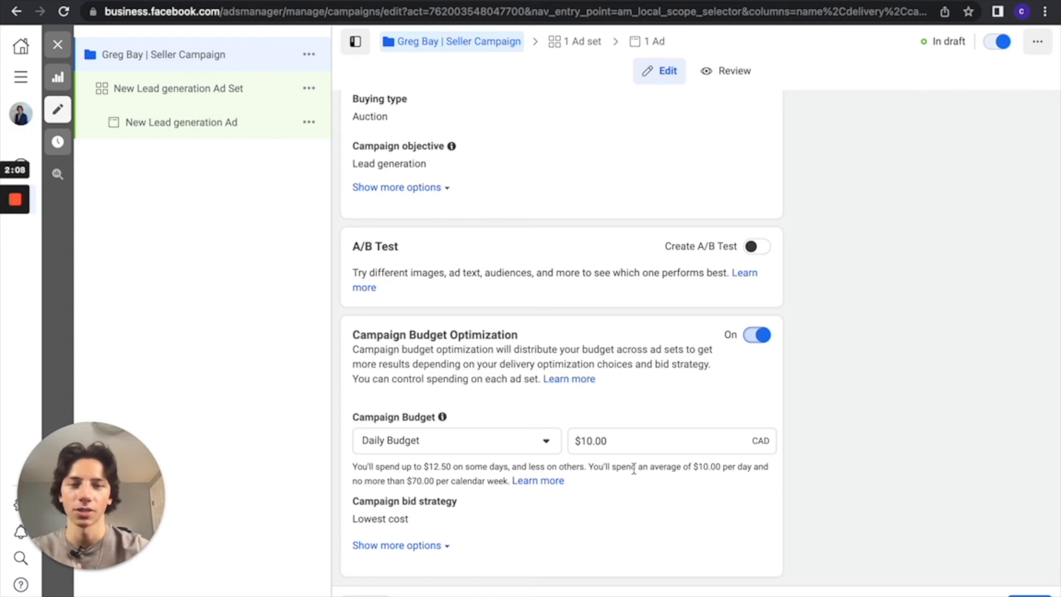
{"action": "scroll", "coordinate": [700, 434], "scroll_direction": "down", "scroll_amount": 1}
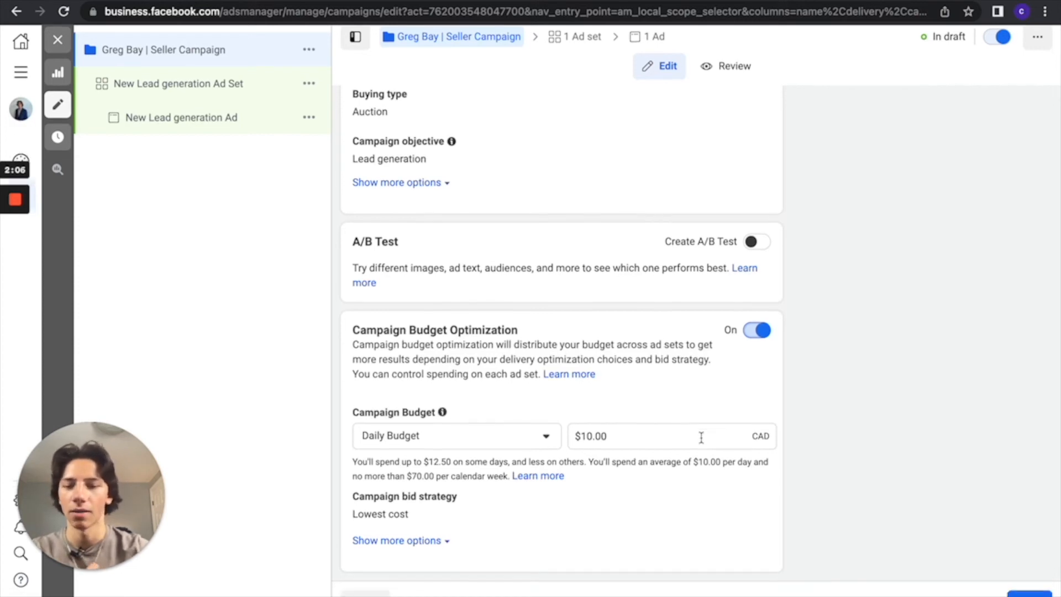
{"action": "left_click", "coordinate": [1031, 596]}
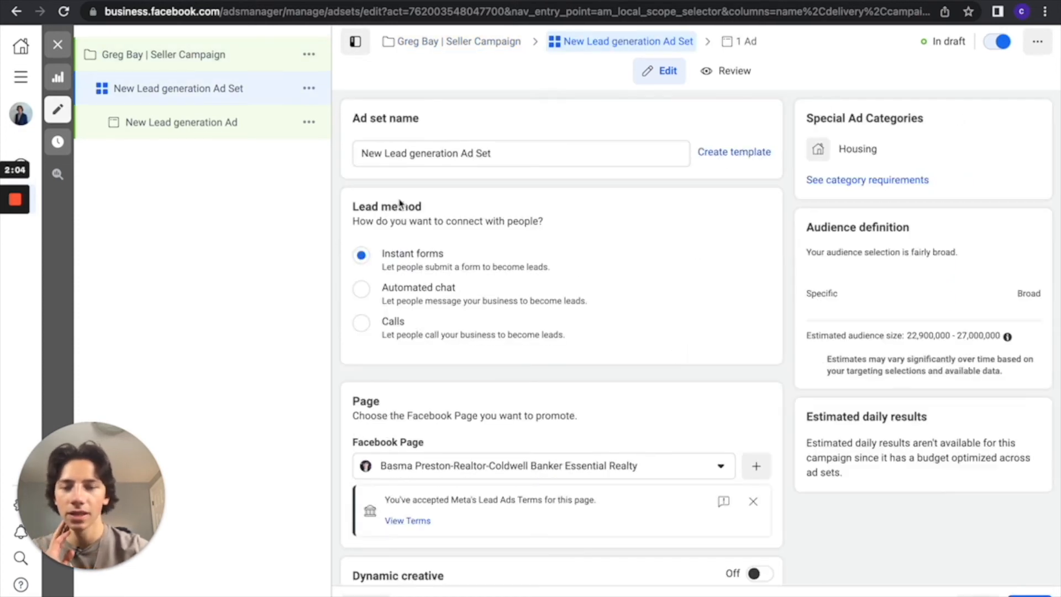
Rename the ad set as "Open Targeting Vancouver | Manual Placements".
{"action": "left_click", "coordinate": [505, 153]}
{"action": "left_click_drag", "start_coordinate": [506, 153], "coordinate": [347, 148]}
{"action": "key", "text": "BackSpace"}
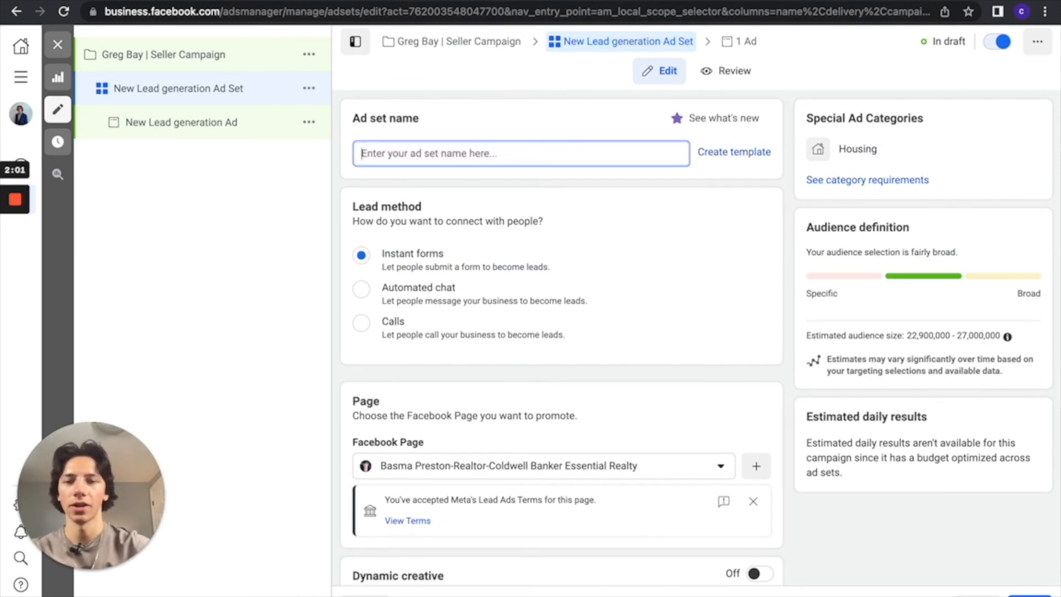
{"action": "type", "text": "Open"}
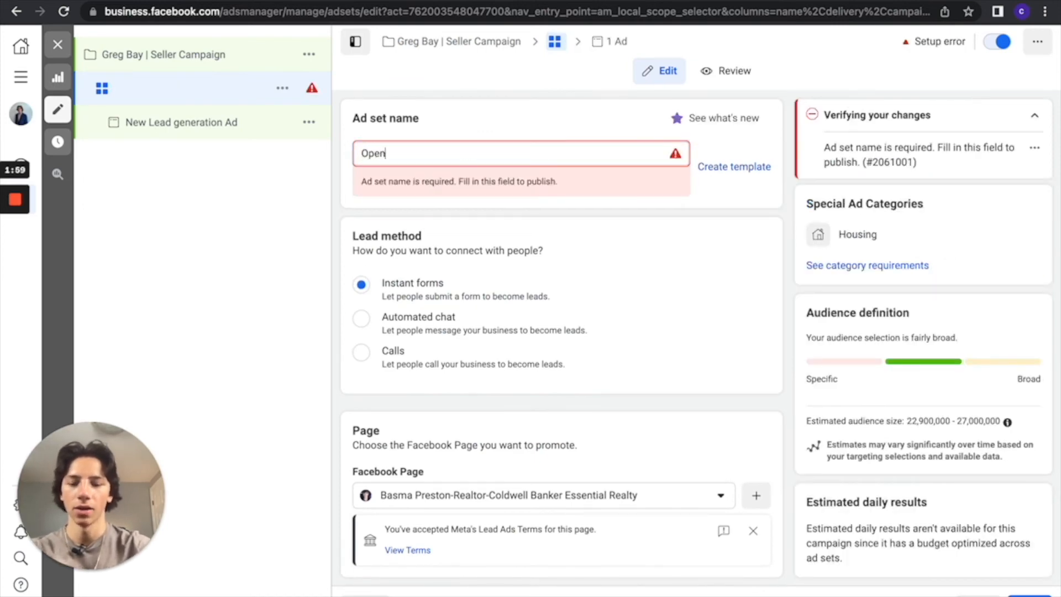
{"action": "type", "text": " Target"}
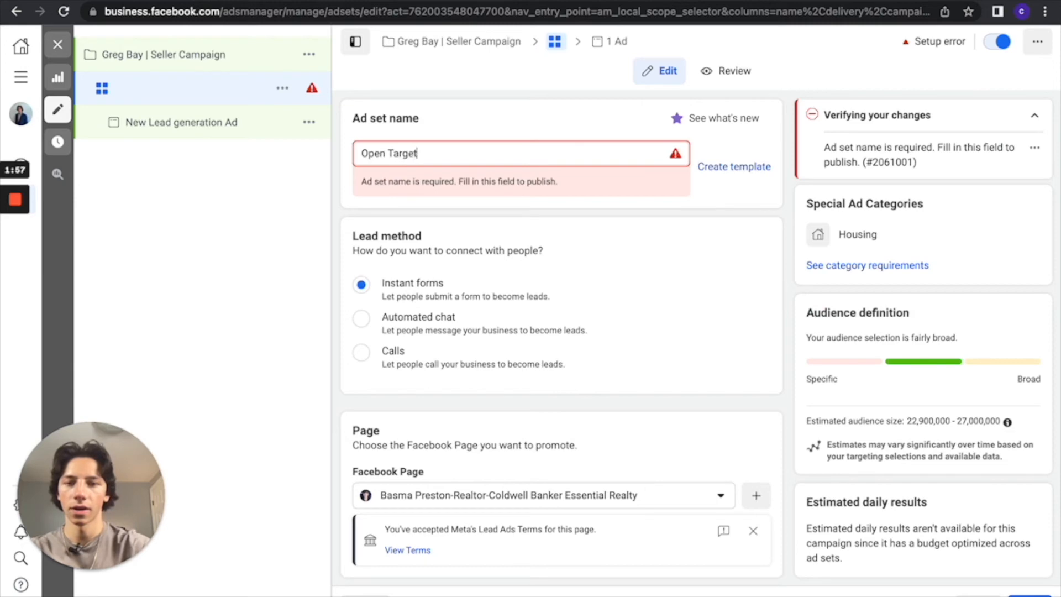
{"action": "type", "text": "ing Vancou"}
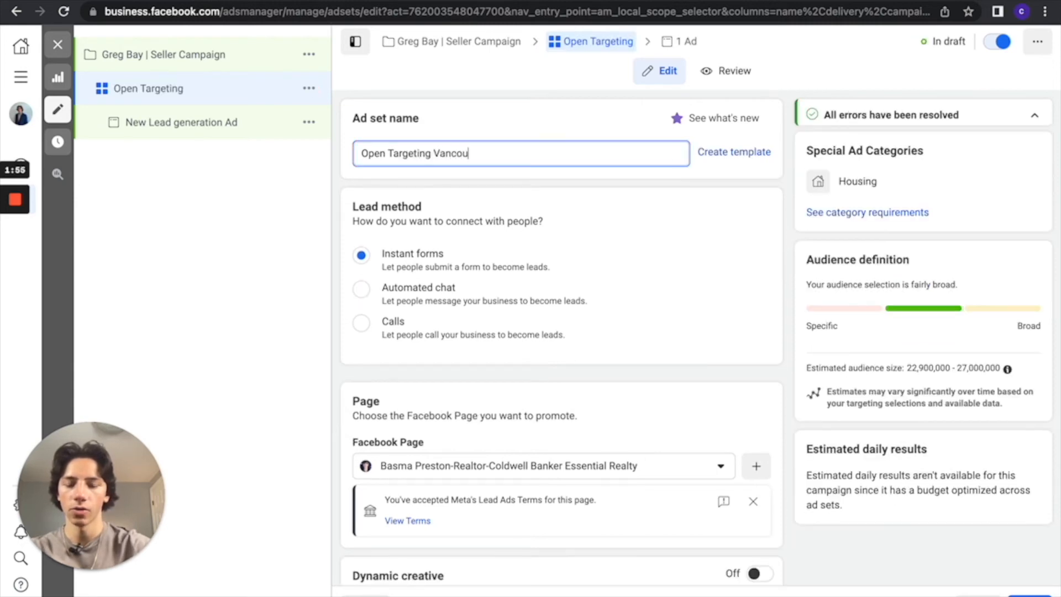
{"action": "type", "text": "ver |"}
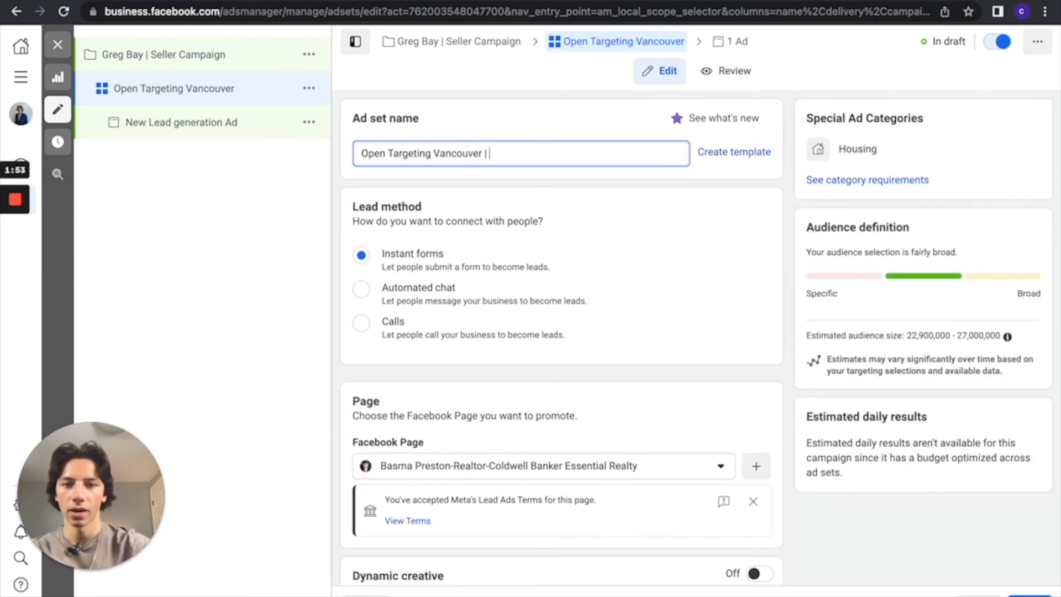
{"action": "type", "text": " Manual Placements"}
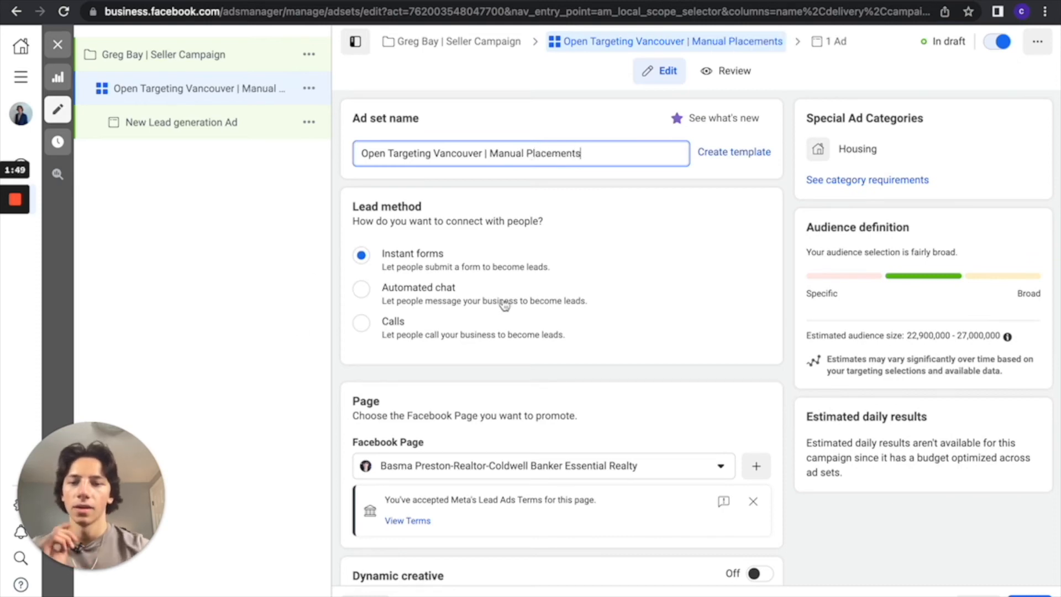
Review the ad set's page, dynamic creative, catalog, optimization and schedule settings down to the audience section.
{"action": "scroll", "coordinate": [464, 302], "scroll_direction": "down", "scroll_amount": 3}
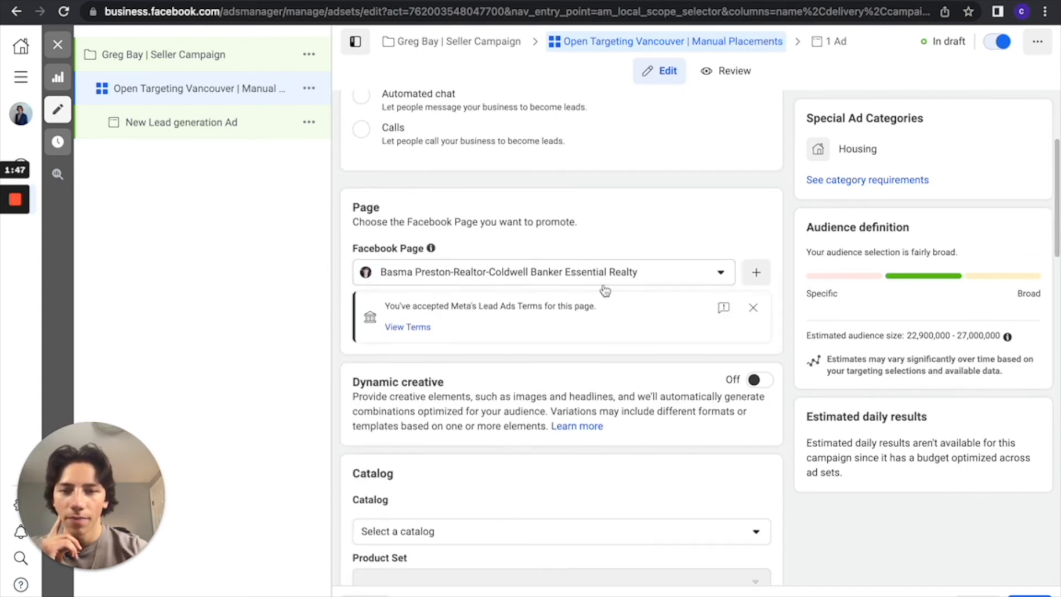
{"action": "scroll", "coordinate": [606, 289], "scroll_direction": "down", "scroll_amount": 5}
{"action": "left_click", "coordinate": [556, 230]}
{"action": "left_click", "coordinate": [556, 230]}
{"action": "scroll", "coordinate": [557, 230], "scroll_direction": "down", "scroll_amount": 2}
{"action": "scroll", "coordinate": [562, 282], "scroll_direction": "down", "scroll_amount": 1}
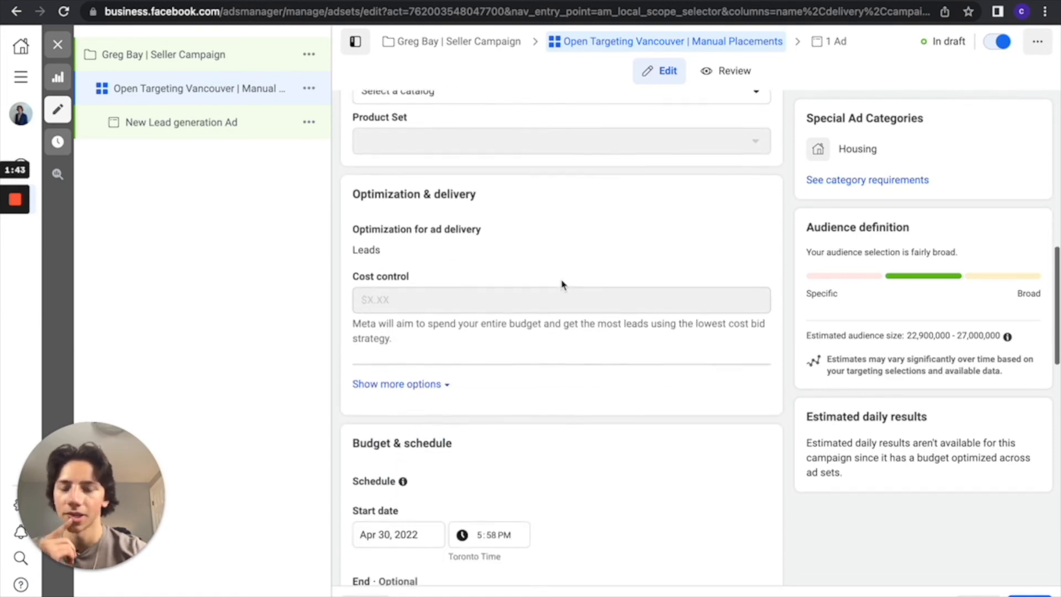
{"action": "scroll", "coordinate": [569, 300], "scroll_direction": "up", "scroll_amount": 1}
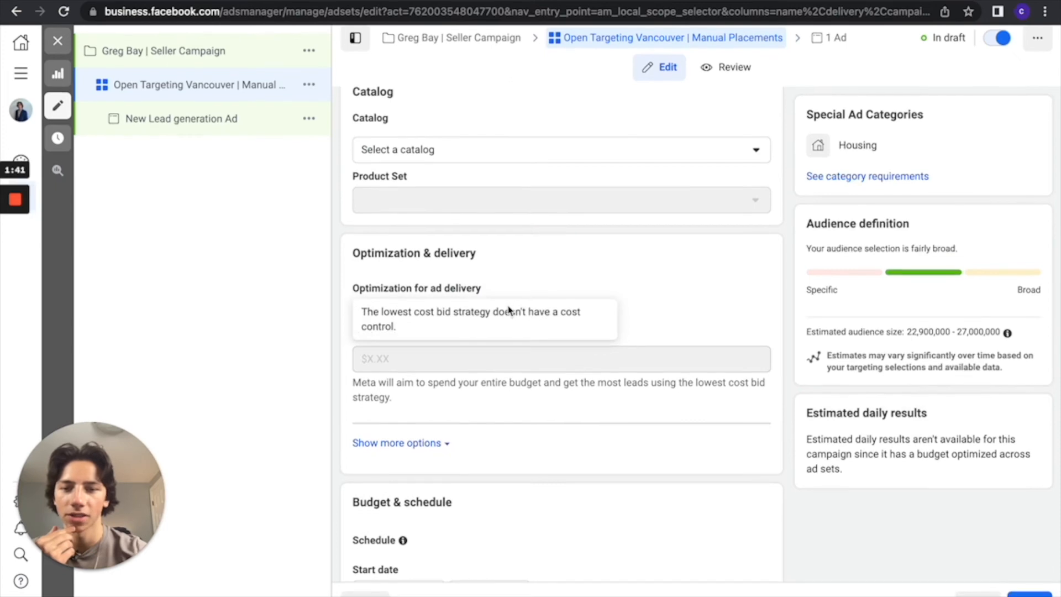
{"action": "scroll", "coordinate": [433, 393], "scroll_direction": "down", "scroll_amount": 4}
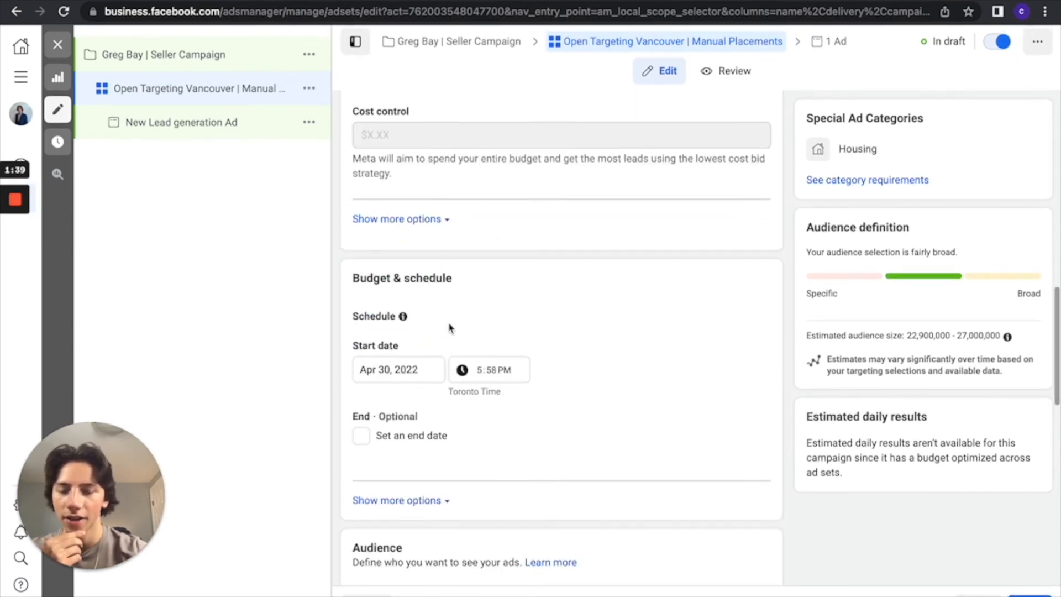
{"action": "scroll", "coordinate": [431, 473], "scroll_direction": "down", "scroll_amount": 2}
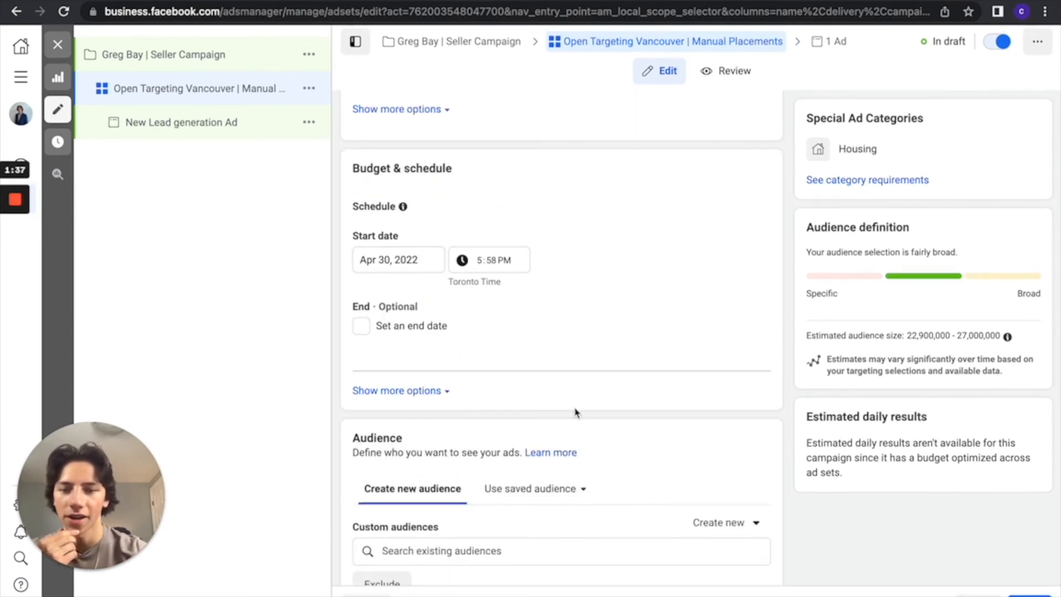
{"action": "scroll", "coordinate": [575, 412], "scroll_direction": "down", "scroll_amount": 3}
{"action": "left_click", "coordinate": [754, 420]}
{"action": "mouse_move", "coordinate": [436, 330]}
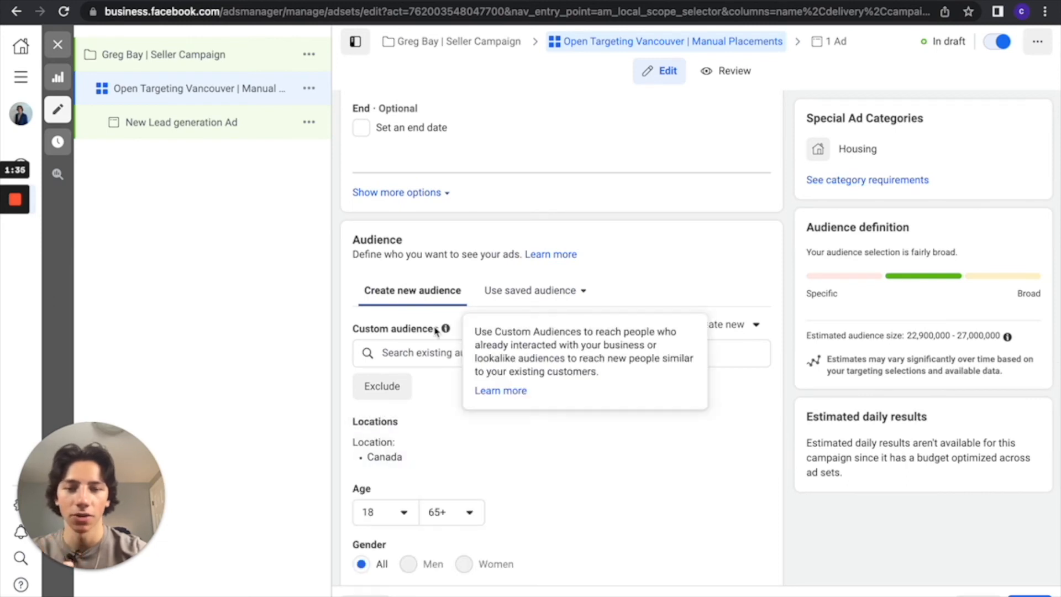
{"action": "left_click", "coordinate": [435, 355]}
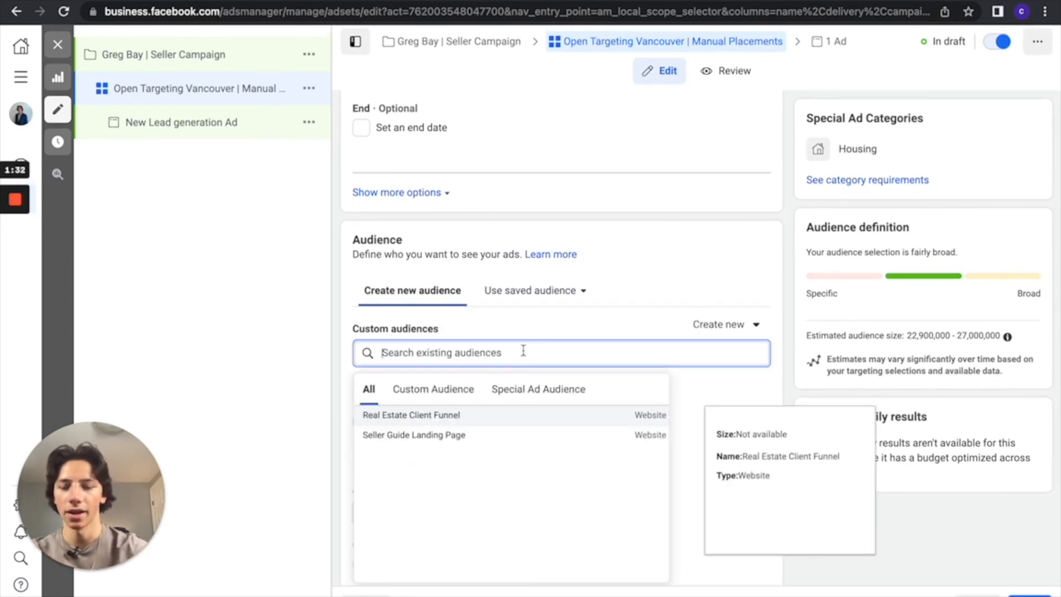
{"action": "type", "text": "Vancouver"}
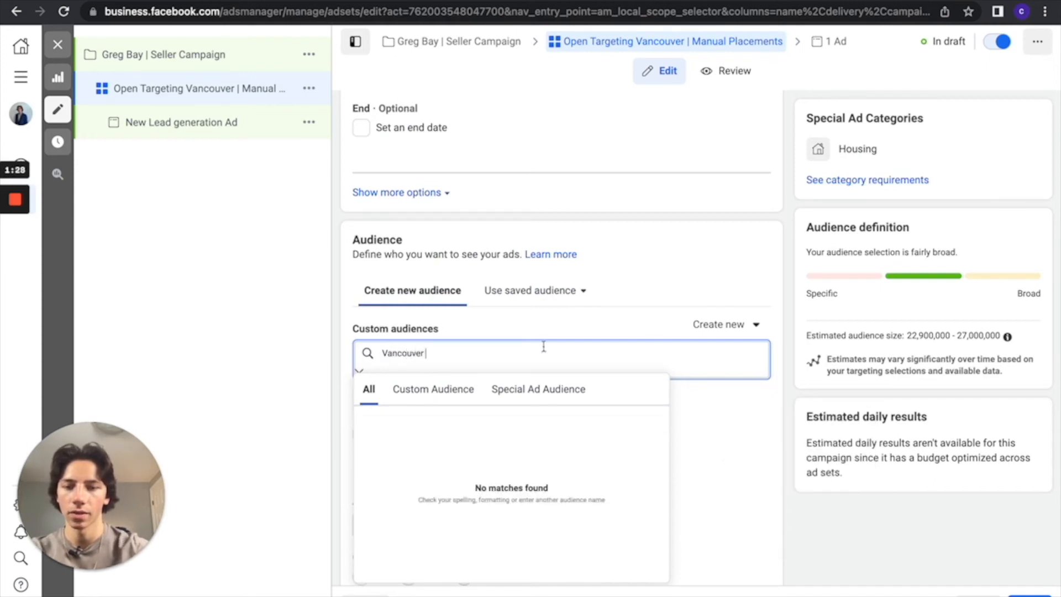
Change the ad set's audience location from Canada to Vancouver, British Columbia, with a 50 mi radius.
{"action": "scroll", "coordinate": [516, 331], "scroll_direction": "down", "scroll_amount": 3}
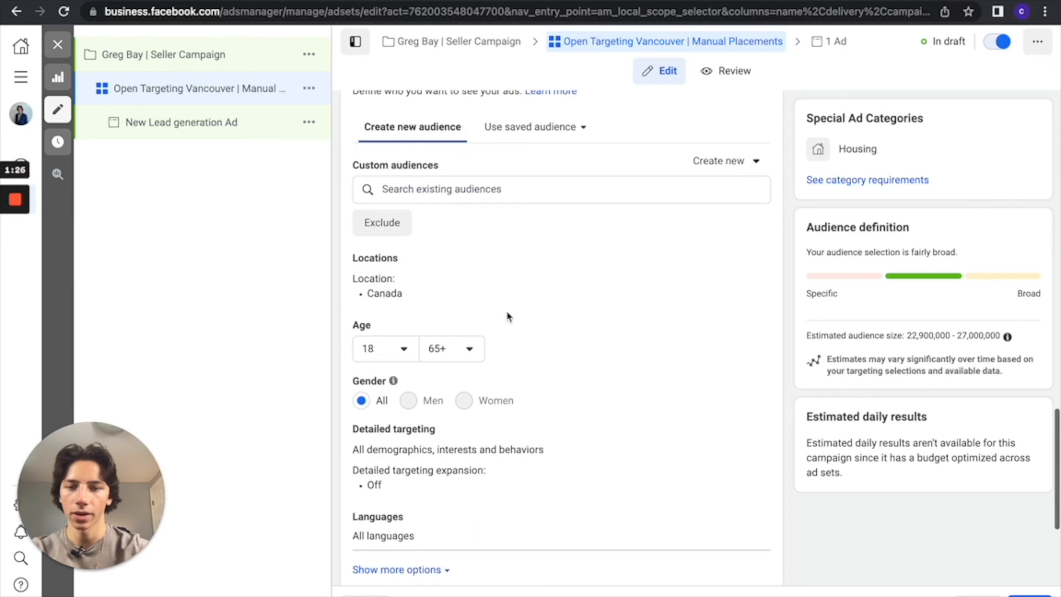
{"action": "left_click", "coordinate": [753, 263]}
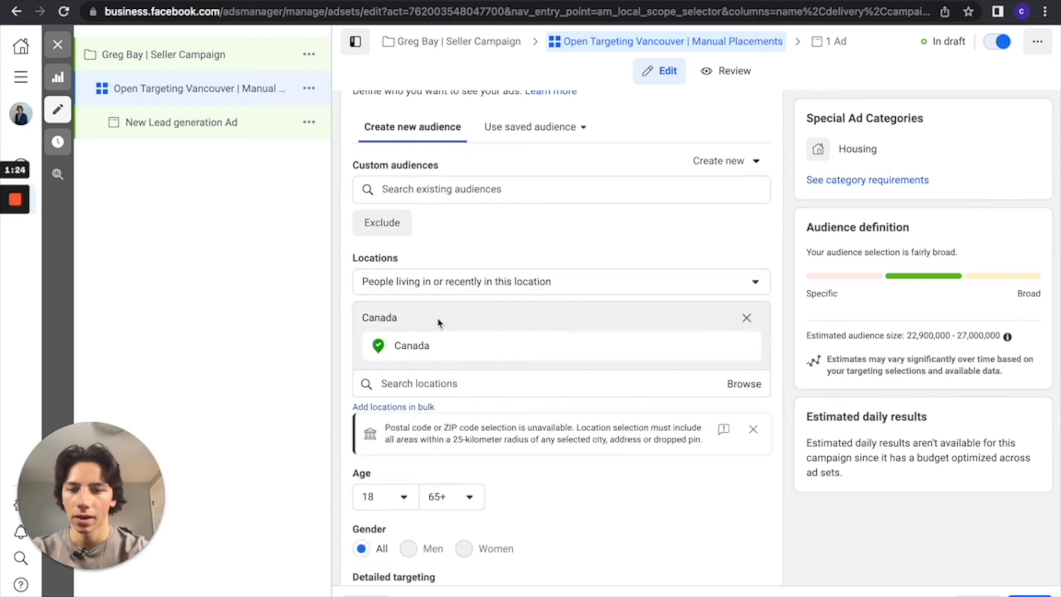
{"action": "left_click", "coordinate": [466, 384]}
{"action": "type", "text": "Vanco"}
{"action": "key", "text": "Return"}
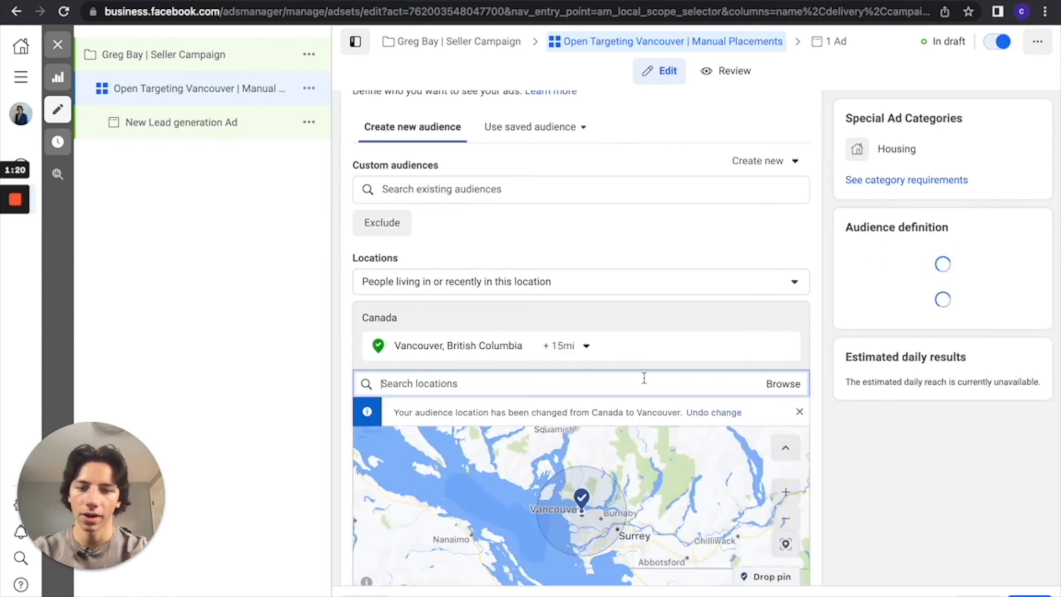
{"action": "left_click", "coordinate": [585, 347]}
{"action": "left_click", "coordinate": [715, 339]}
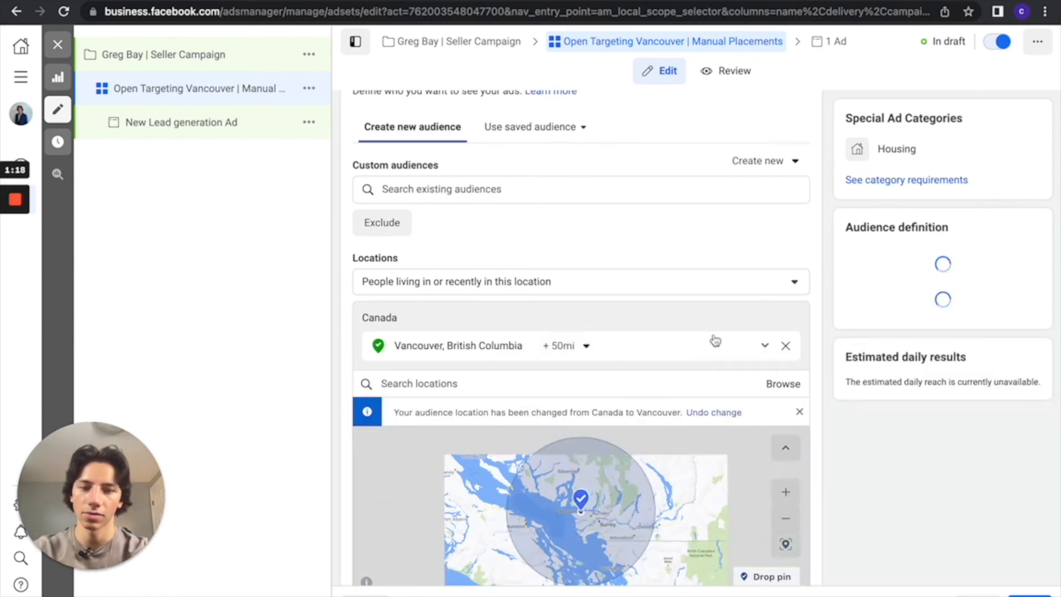
Switch the ad set to manual placements and exclude the Audience Network platform.
{"action": "scroll", "coordinate": [737, 373], "scroll_direction": "down", "scroll_amount": 5}
{"action": "scroll", "coordinate": [561, 362], "scroll_direction": "down", "scroll_amount": 5}
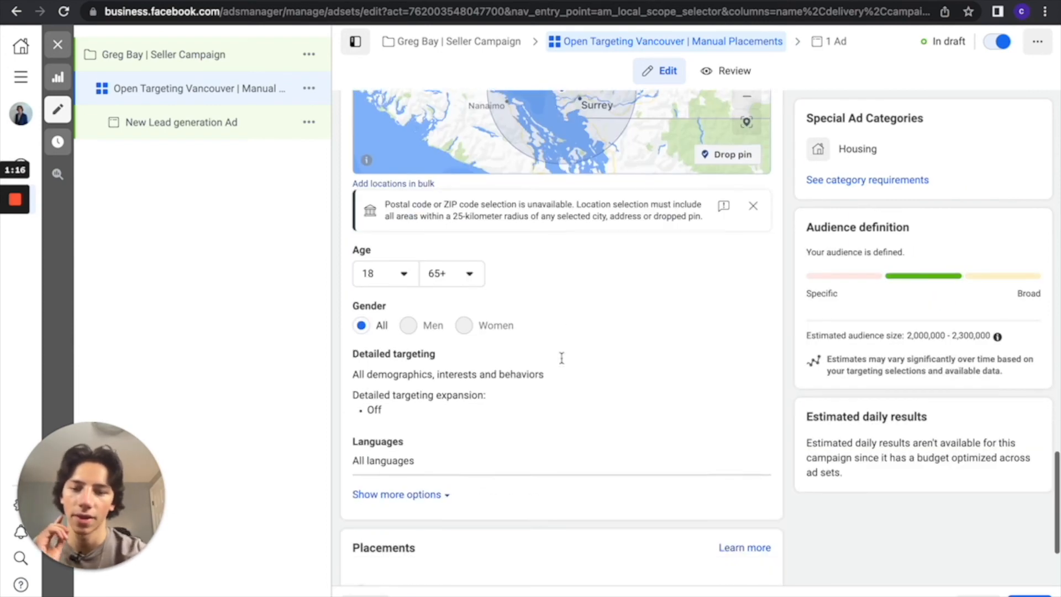
{"action": "left_click", "coordinate": [362, 512]}
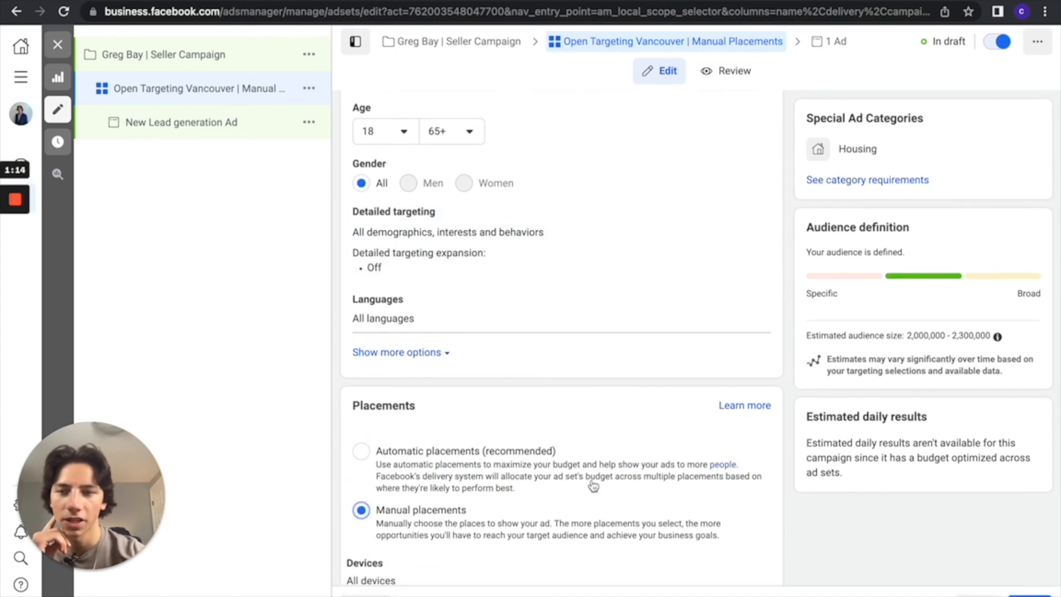
{"action": "scroll", "coordinate": [593, 486], "scroll_direction": "down", "scroll_amount": 5}
{"action": "left_click", "coordinate": [369, 392]}
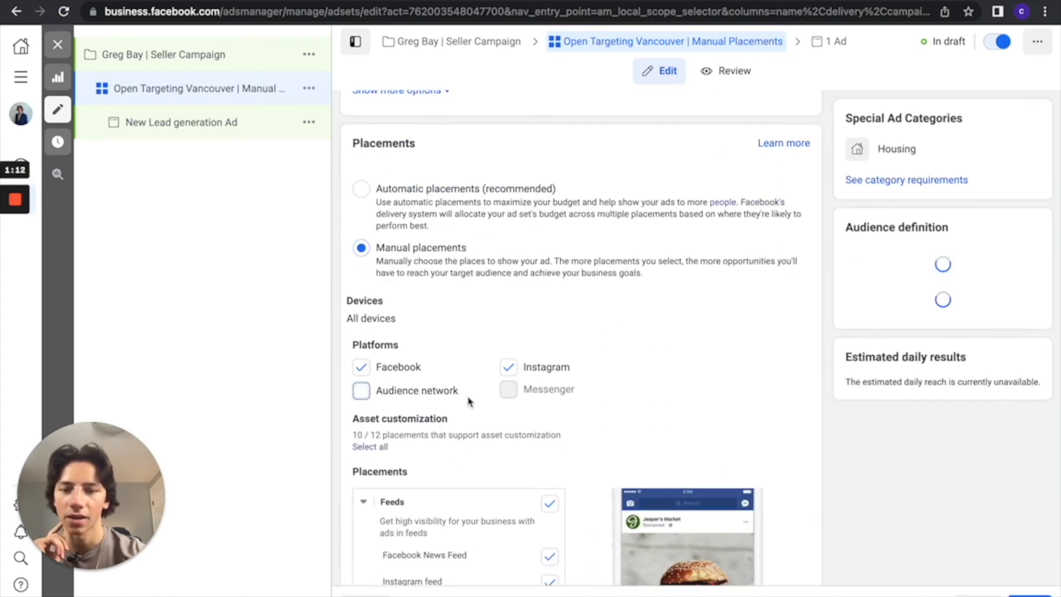
Remove Instagram Explore and Facebook video feeds from the ad set's feed placements.
{"action": "scroll", "coordinate": [521, 387], "scroll_direction": "down", "scroll_amount": 5}
{"action": "left_click", "coordinate": [550, 414]}
{"action": "left_click", "coordinate": [550, 414]}
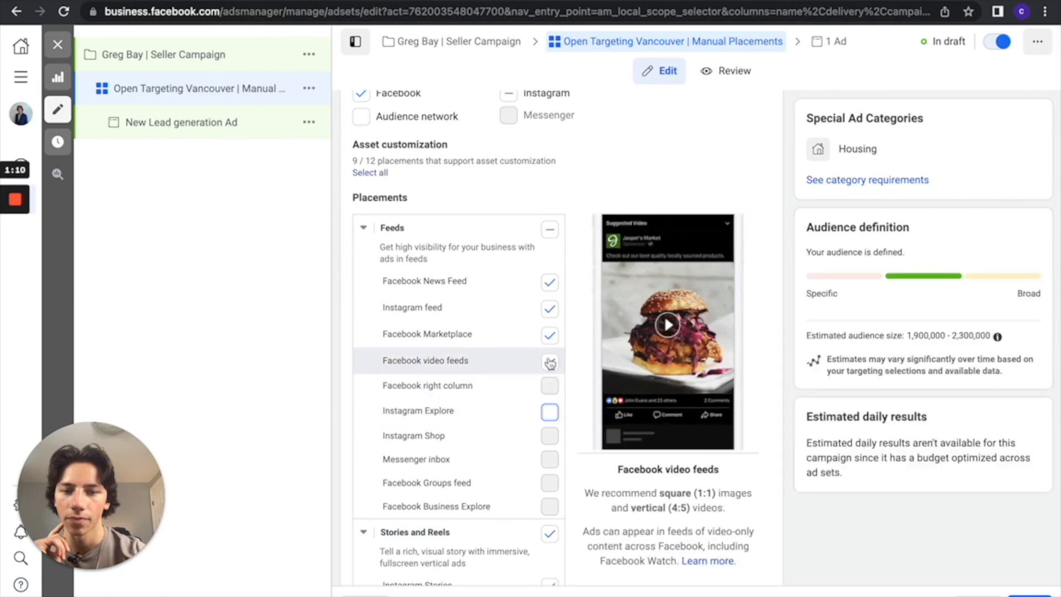
{"action": "left_click", "coordinate": [550, 362]}
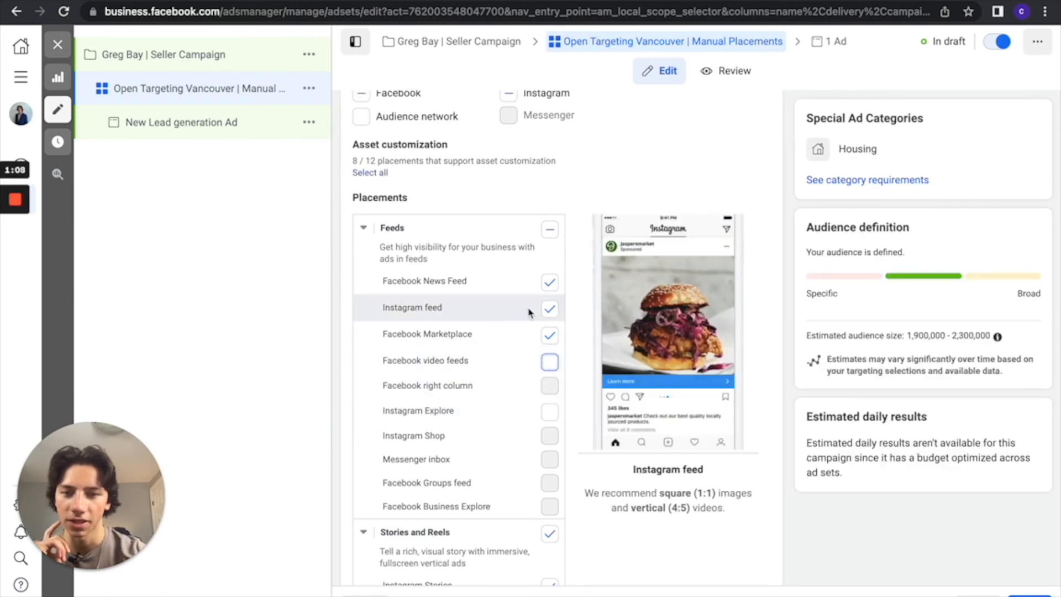
Exclude the Stories and Reels, In-stream, Search and In-article placement groups from the ad set.
{"action": "scroll", "coordinate": [528, 381], "scroll_direction": "down", "scroll_amount": 3}
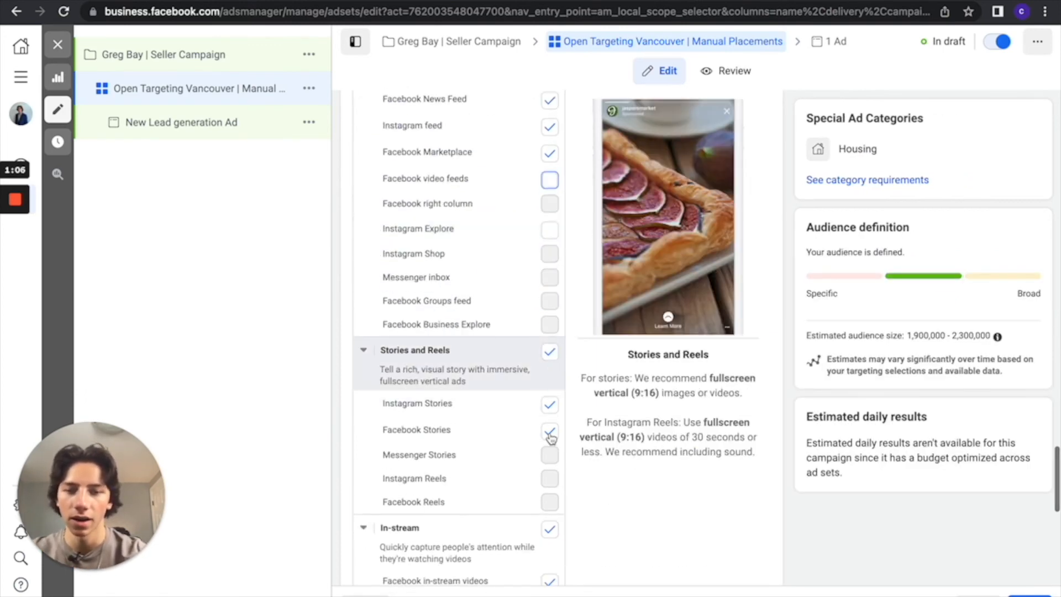
{"action": "left_click", "coordinate": [550, 352]}
{"action": "scroll", "coordinate": [550, 398], "scroll_direction": "down", "scroll_amount": 3}
{"action": "left_click", "coordinate": [550, 379]}
{"action": "scroll", "coordinate": [495, 440], "scroll_direction": "down", "scroll_amount": 3}
{"action": "left_click", "coordinate": [550, 401]}
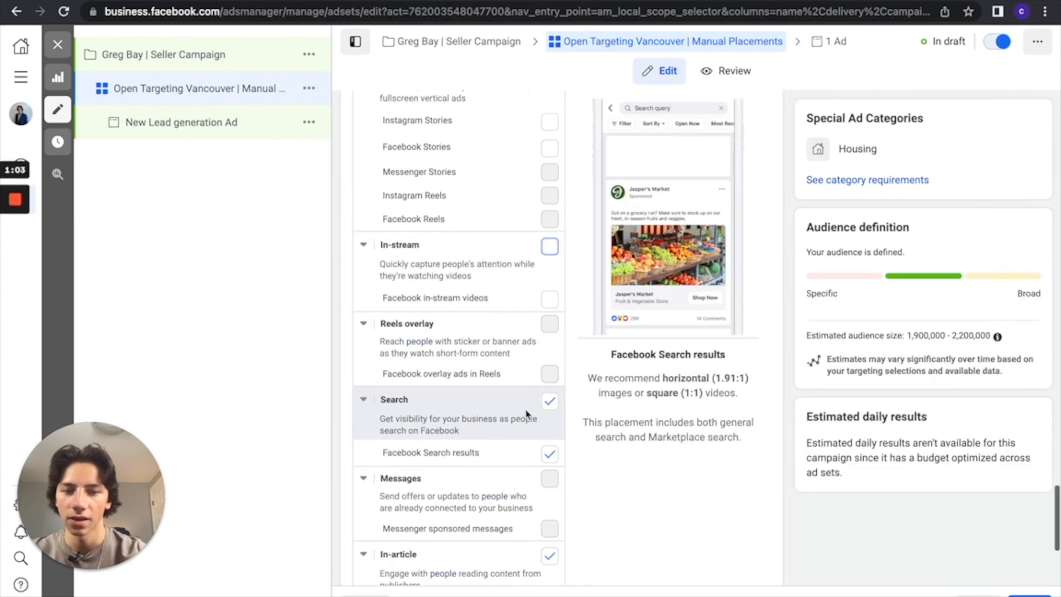
{"action": "scroll", "coordinate": [547, 398], "scroll_direction": "down", "scroll_amount": 2}
{"action": "left_click", "coordinate": [550, 447]}
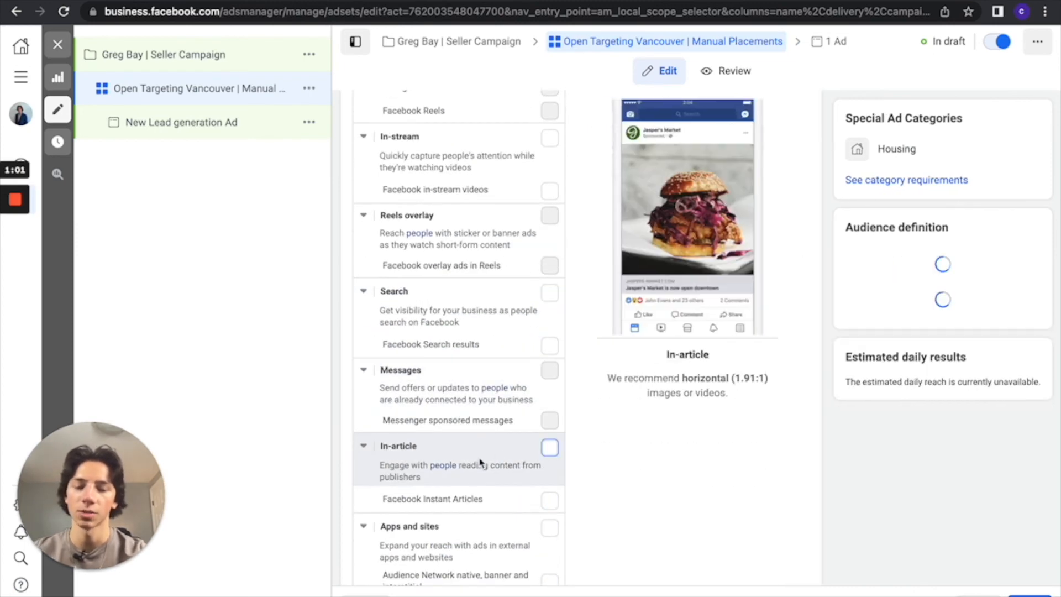
{"action": "scroll", "coordinate": [480, 462], "scroll_direction": "down", "scroll_amount": 2}
{"action": "scroll", "coordinate": [480, 391], "scroll_direction": "up", "scroll_amount": 10}
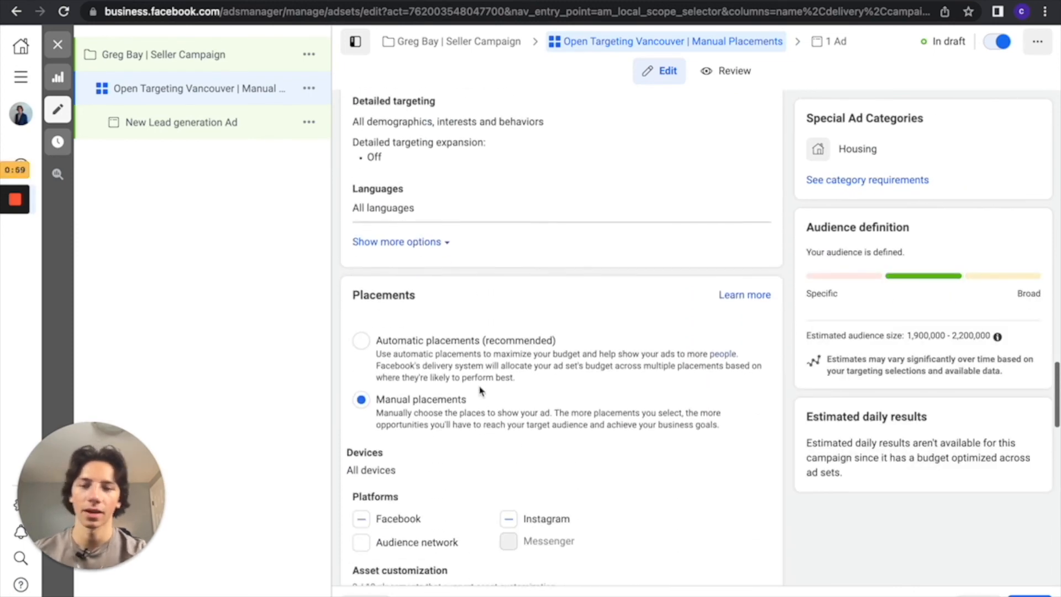
{"action": "scroll", "coordinate": [480, 390], "scroll_direction": "down", "scroll_amount": 10}
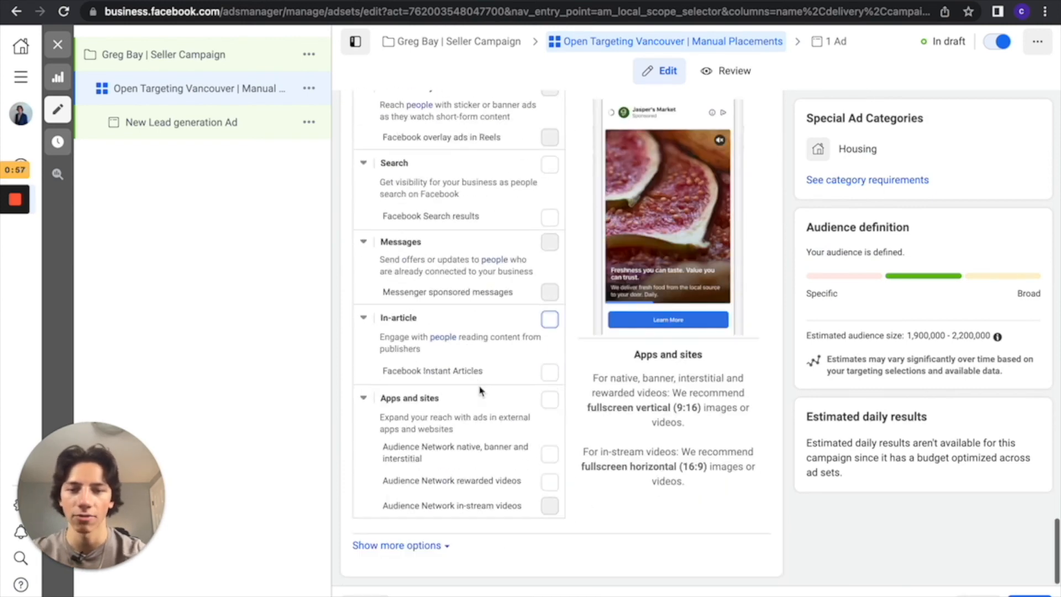
{"action": "mouse_move", "coordinate": [561, 505]}
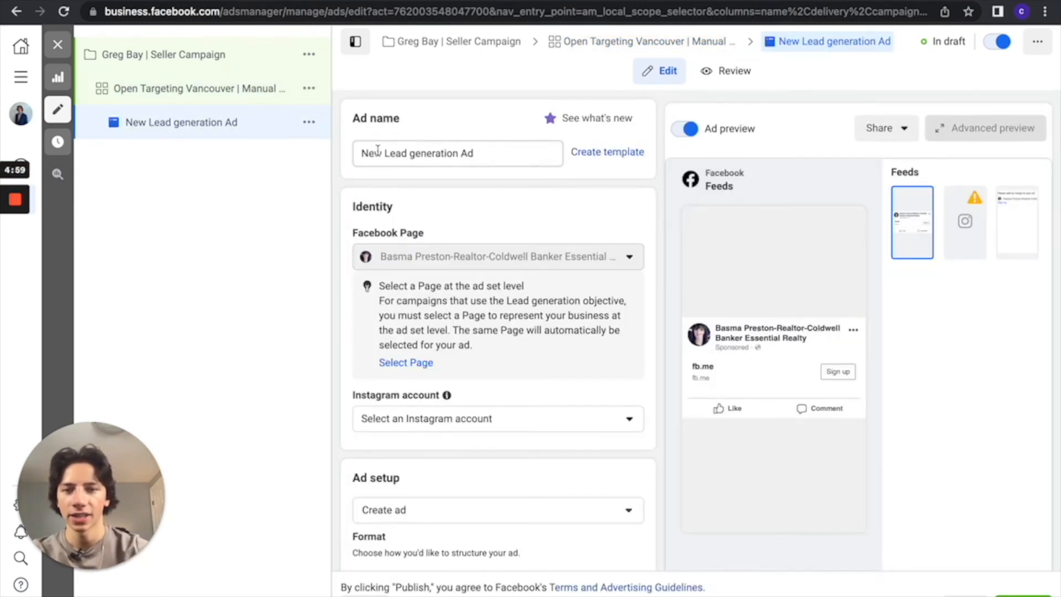
Continue to the ad level and rename the ad as "Creative #1 | Carousel 9 Images".
{"action": "left_click", "coordinate": [378, 149]}
{"action": "key", "text": "ctrl+a"}
{"action": "key", "text": "BackSpace"}
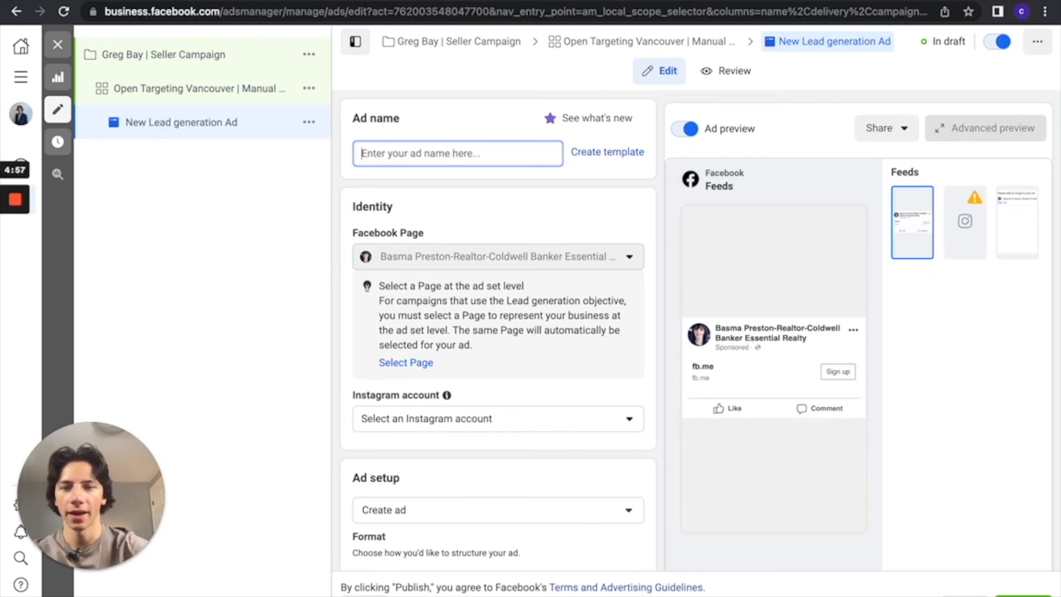
{"action": "type", "text": "Creative "}
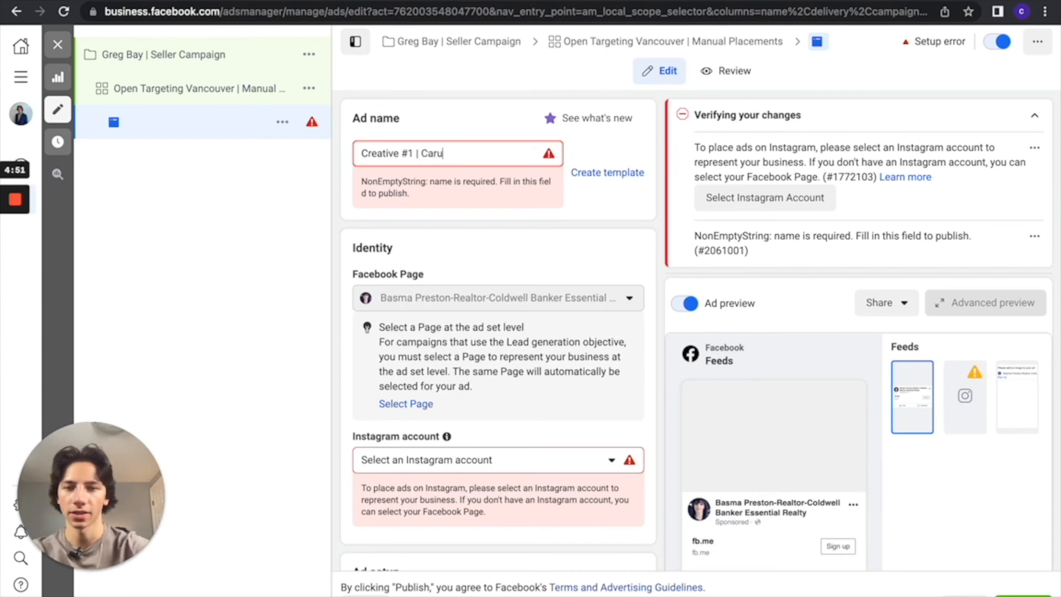
{"action": "type", "text": "#1 | Carousel "}
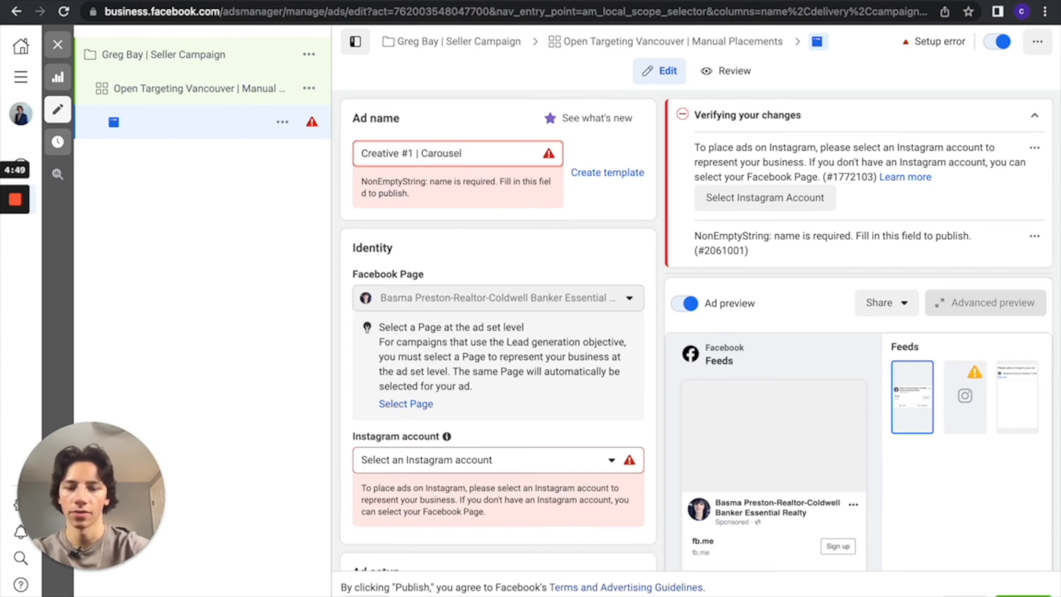
{"action": "type", "text": "9 Images"}
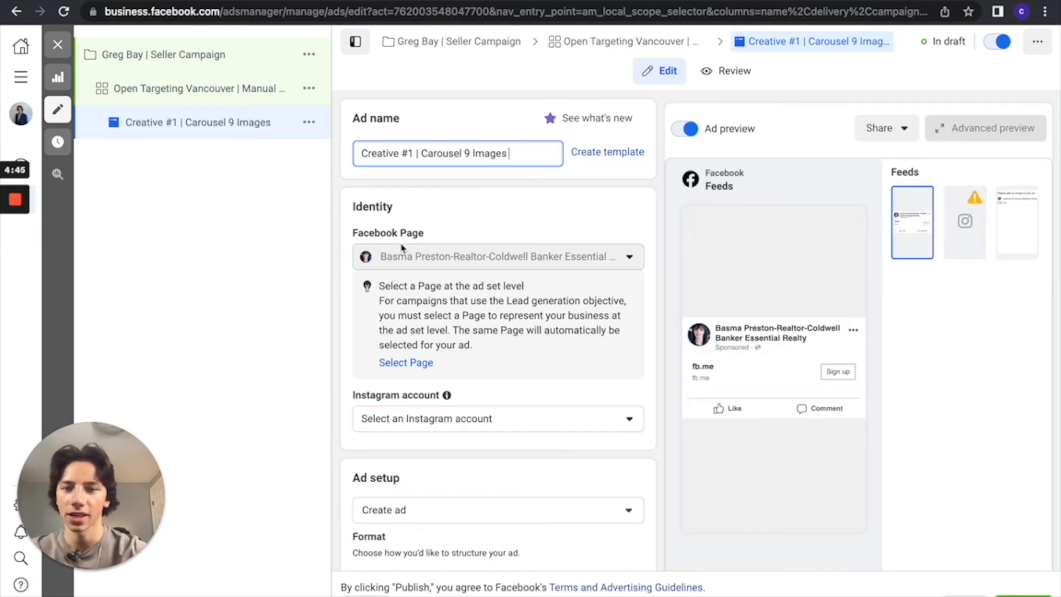
Set the ad's format to Carousel.
{"action": "scroll", "coordinate": [431, 284], "scroll_direction": "down", "scroll_amount": 3}
{"action": "scroll", "coordinate": [509, 255], "scroll_direction": "down", "scroll_amount": 3}
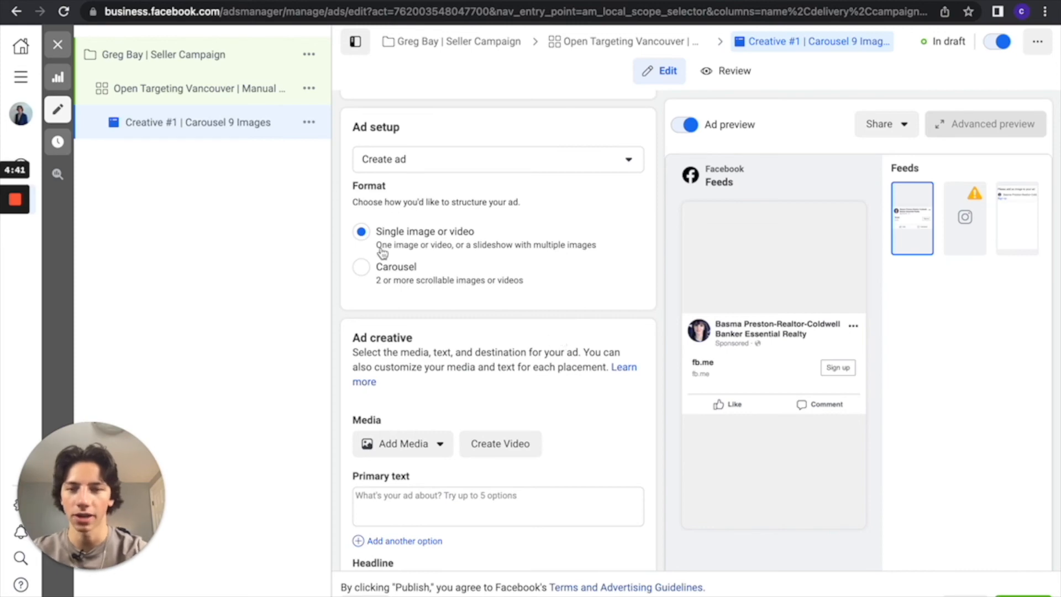
{"action": "left_click", "coordinate": [362, 270]}
Examine the first carousel card's image, headline and description fields and the ad's primary text options.
{"action": "scroll", "coordinate": [532, 342], "scroll_direction": "down", "scroll_amount": 5}
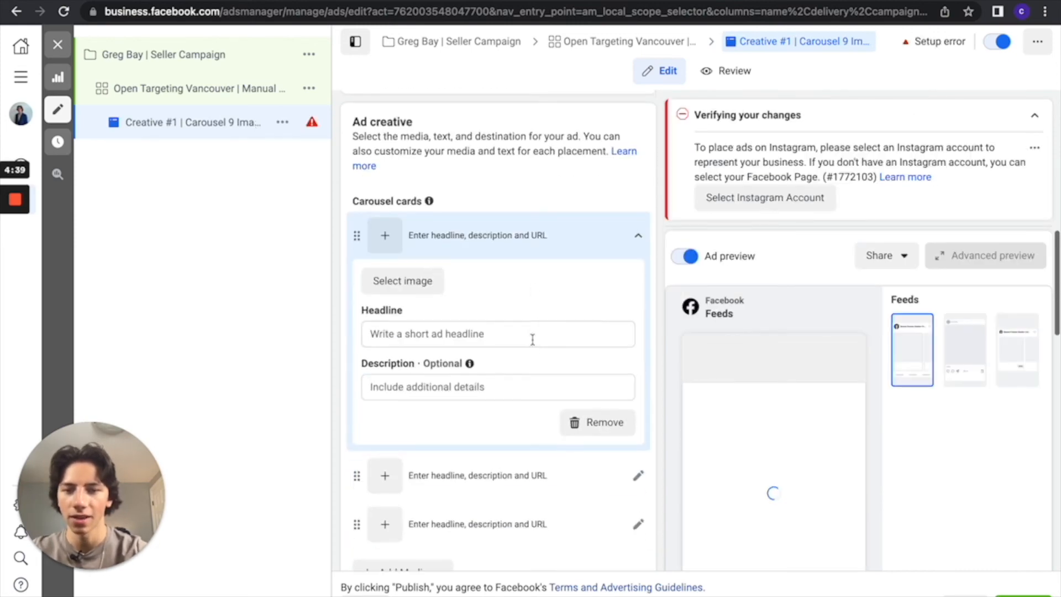
{"action": "left_click", "coordinate": [528, 237]}
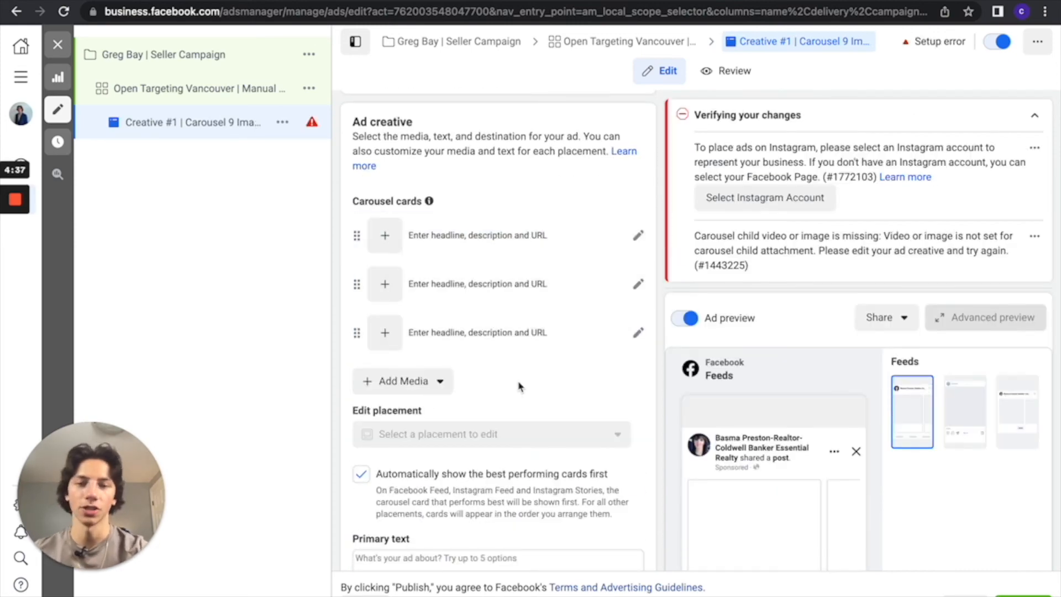
{"action": "left_click", "coordinate": [476, 252]}
{"action": "scroll", "coordinate": [474, 353], "scroll_direction": "down", "scroll_amount": 1}
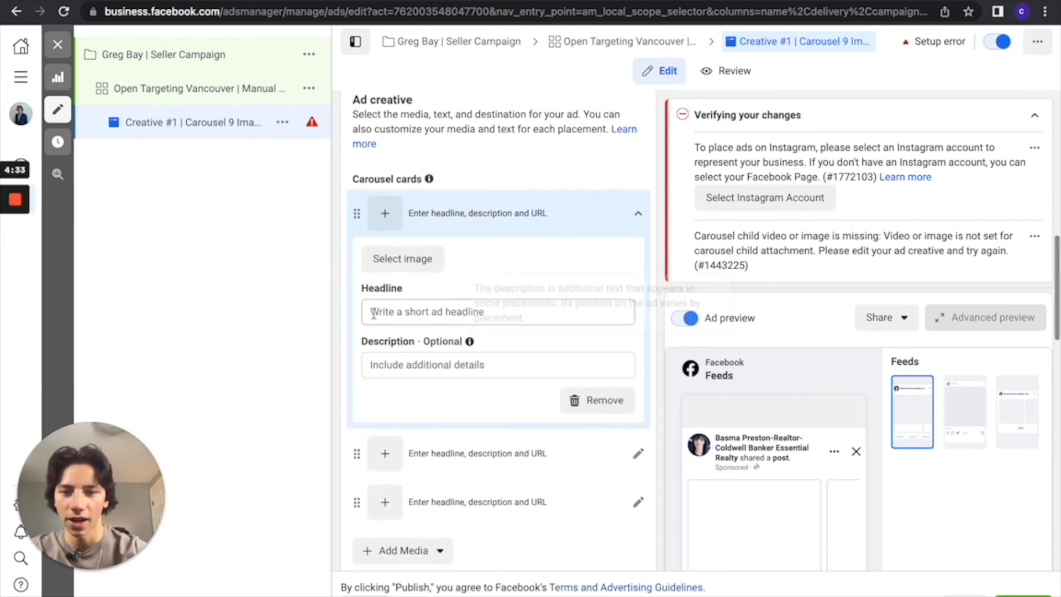
{"action": "scroll", "coordinate": [516, 365], "scroll_direction": "down", "scroll_amount": 2}
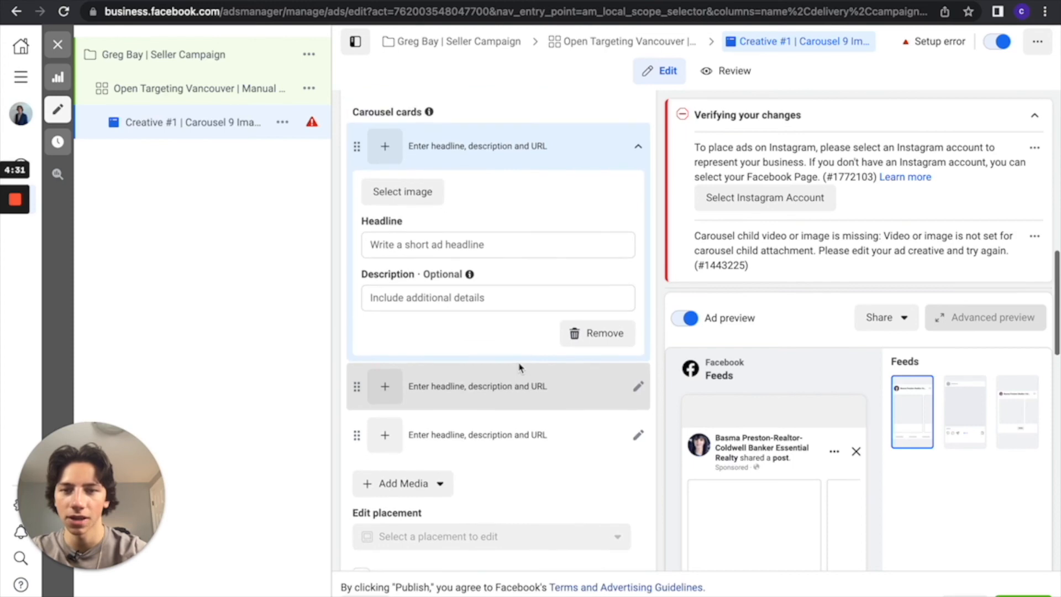
{"action": "scroll", "coordinate": [530, 367], "scroll_direction": "down", "scroll_amount": 8}
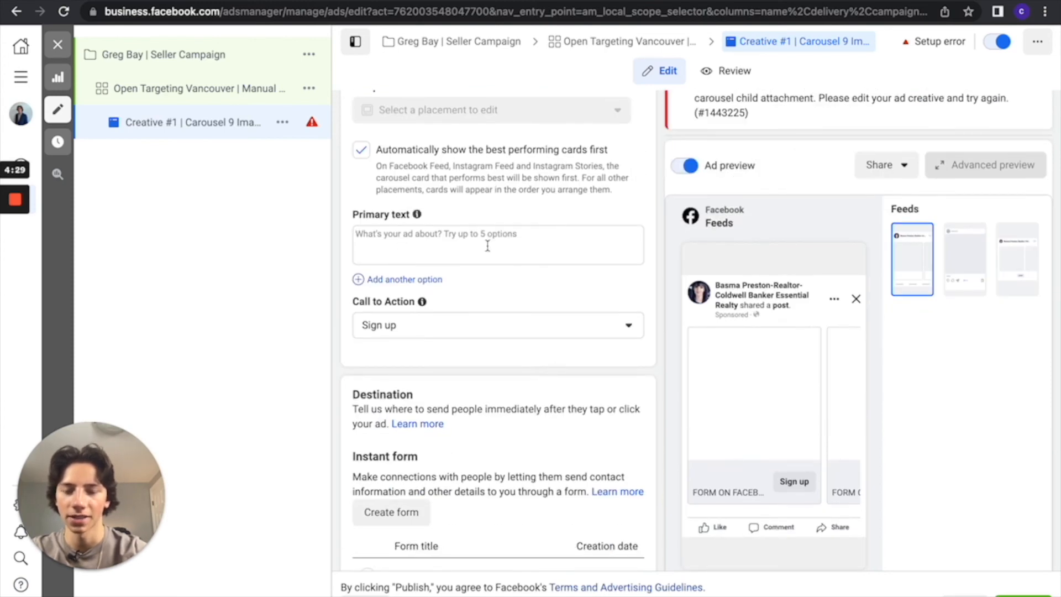
{"action": "scroll", "coordinate": [509, 265], "scroll_direction": "down", "scroll_amount": 2}
{"action": "mouse_move", "coordinate": [359, 197]}
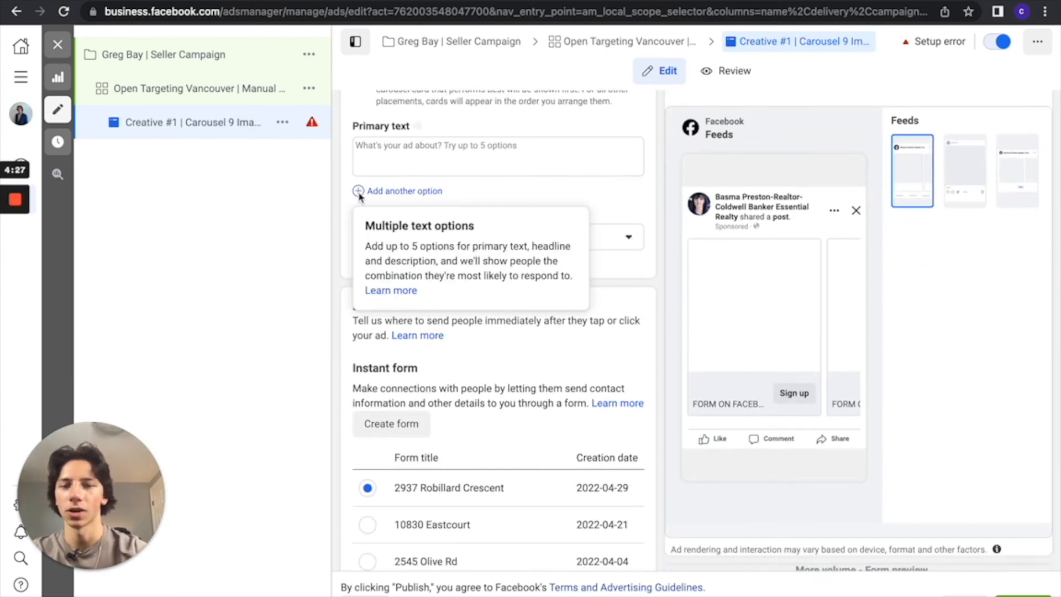
Look through the call-to-action choices, the available instant forms and the tracking settings of the ad.
{"action": "left_click", "coordinate": [618, 237]}
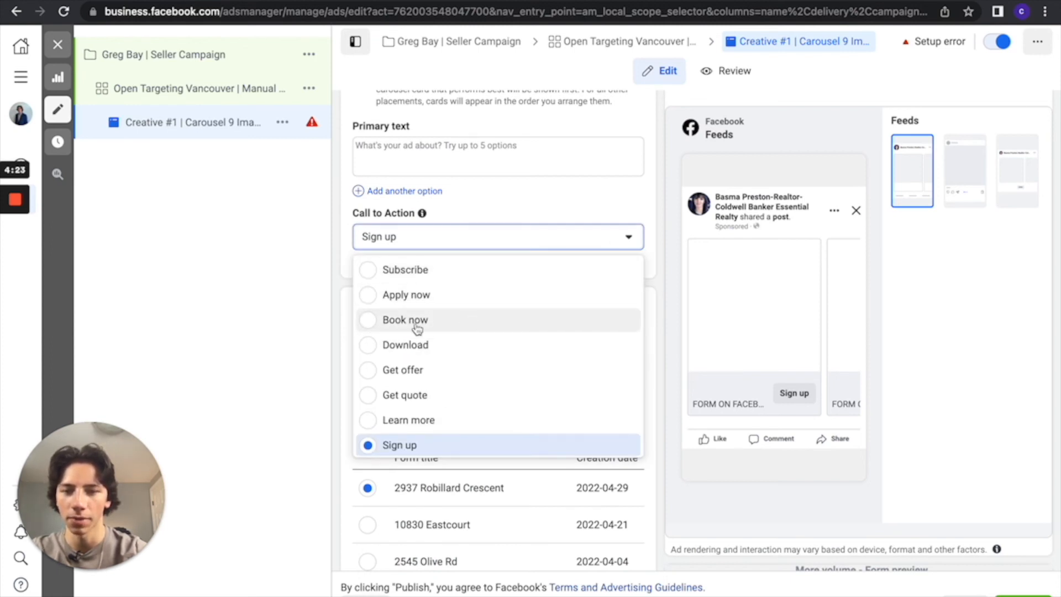
{"action": "left_click", "coordinate": [523, 239]}
{"action": "scroll", "coordinate": [514, 379], "scroll_direction": "down", "scroll_amount": 5}
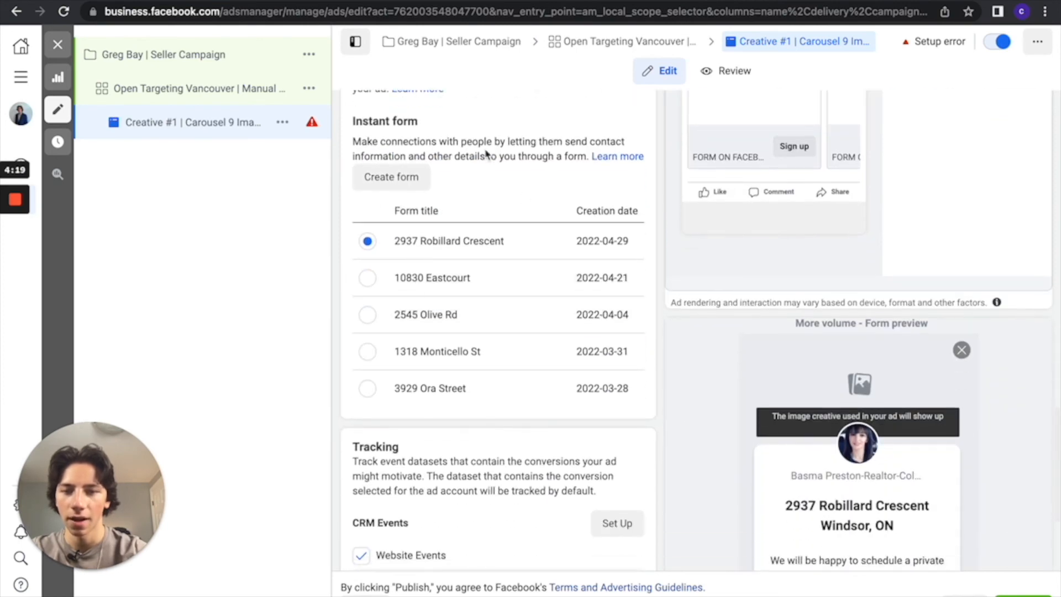
{"action": "scroll", "coordinate": [514, 452], "scroll_direction": "down", "scroll_amount": 2}
{"action": "scroll", "coordinate": [517, 336], "scroll_direction": "up", "scroll_amount": 5}
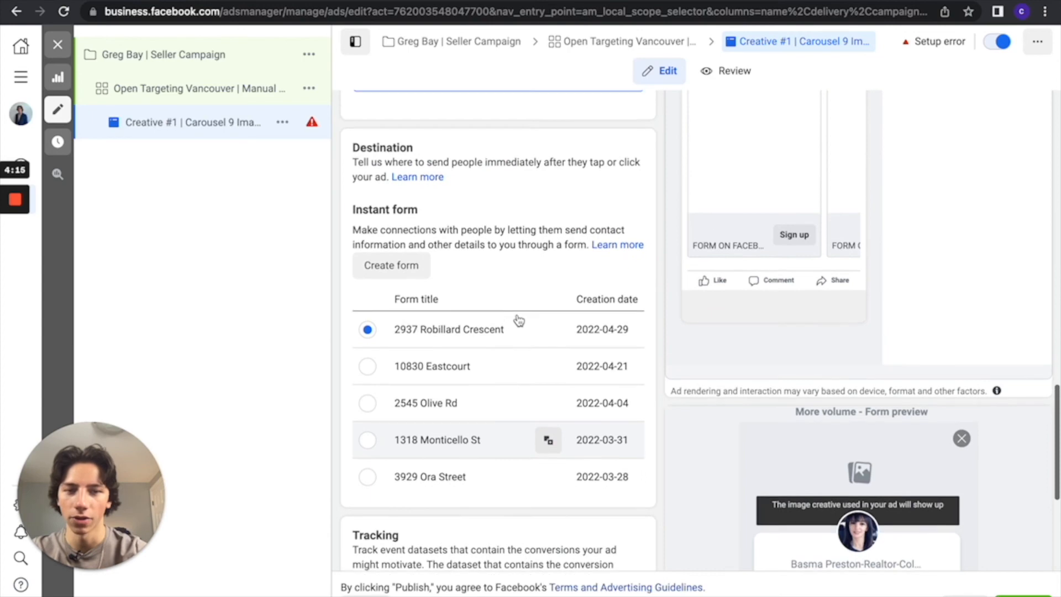
{"action": "scroll", "coordinate": [519, 321], "scroll_direction": "down", "scroll_amount": 2}
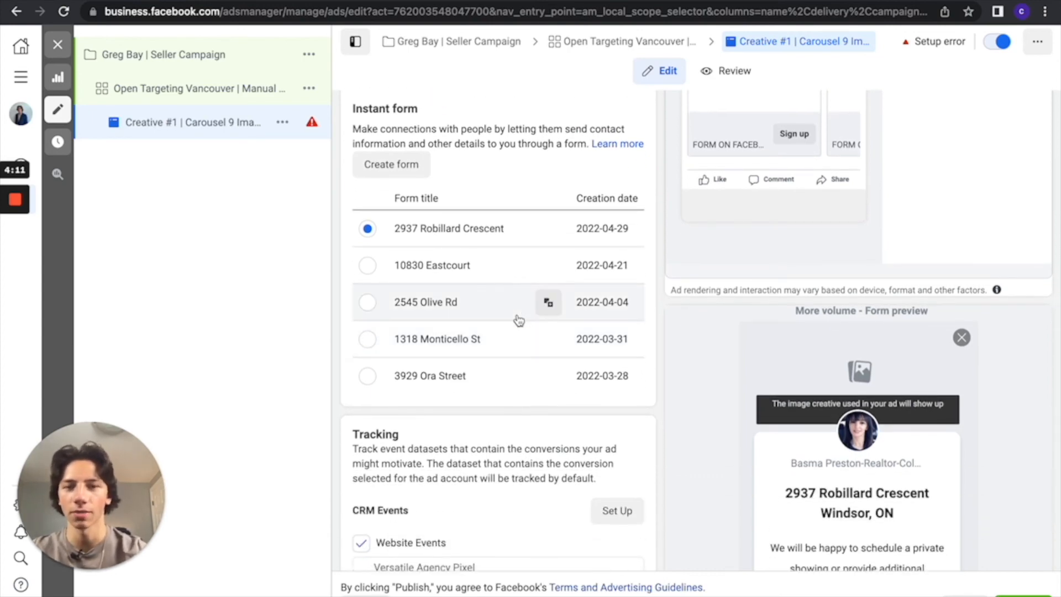
{"action": "scroll", "coordinate": [519, 321], "scroll_direction": "down", "scroll_amount": 3}
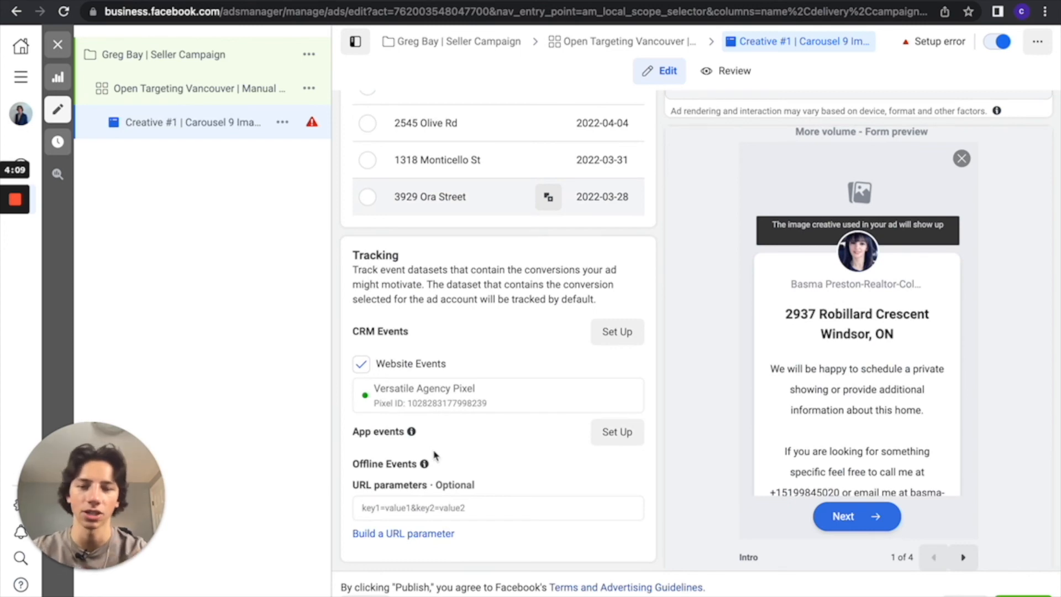